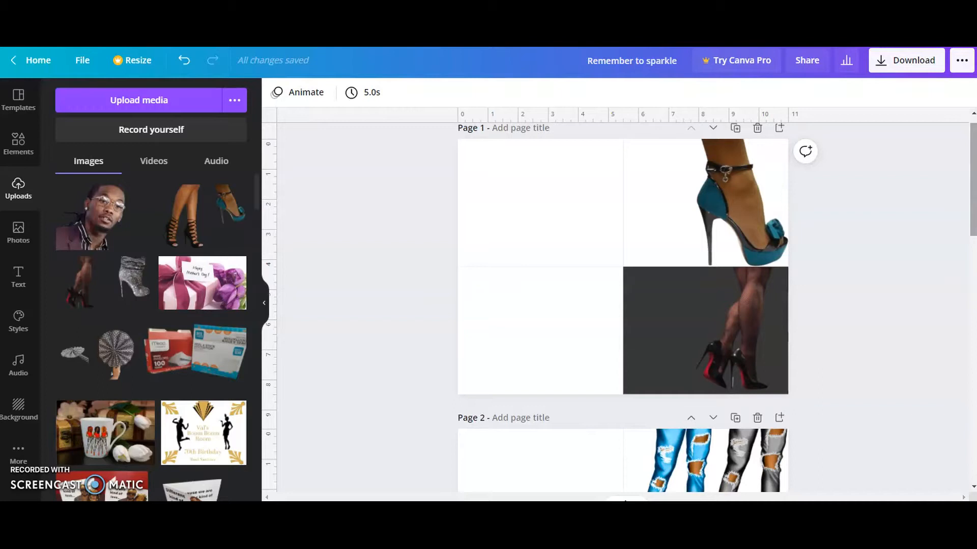
Add the uploaded teal heel image to page 1 and place a small copy in the upper-left quadrant.
click(719, 205)
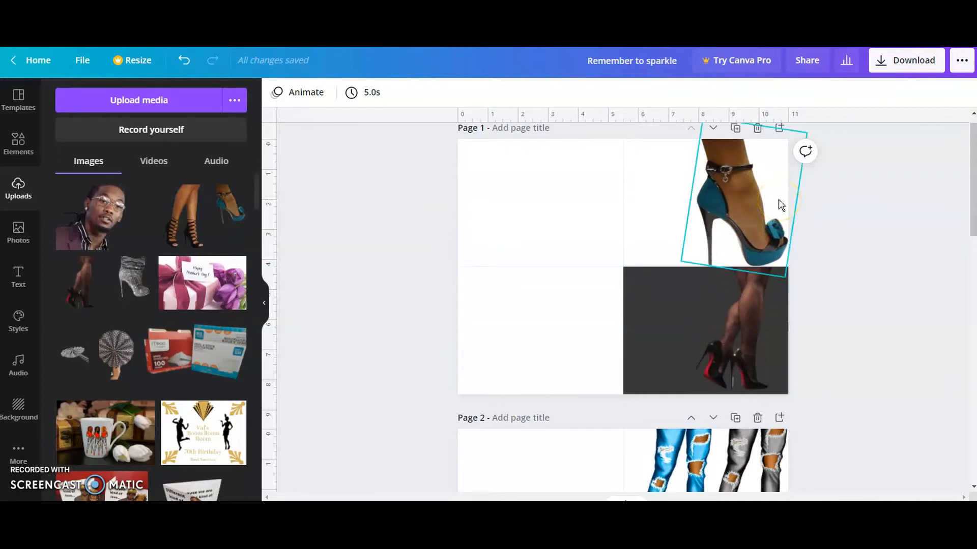
click(230, 213)
drag(620, 338, 623, 287)
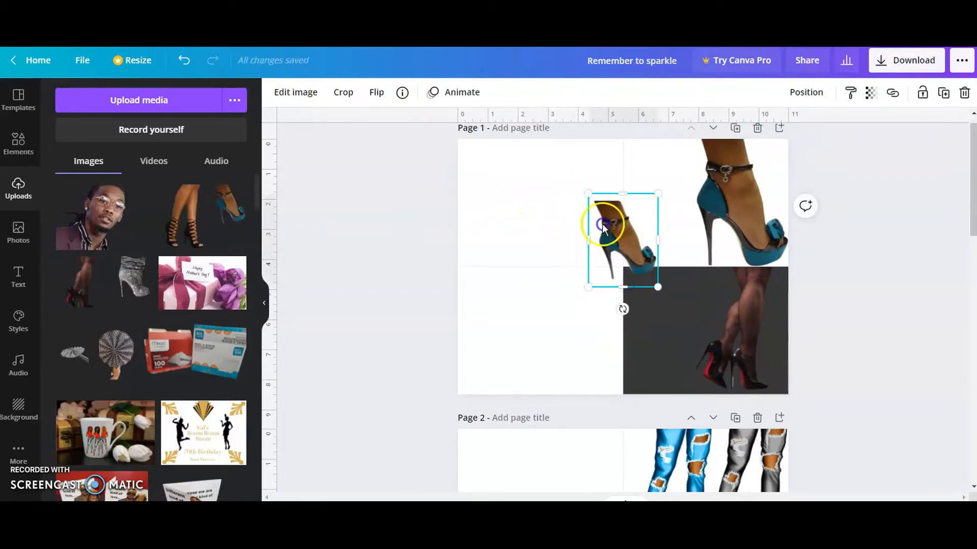
drag(602, 224, 540, 188)
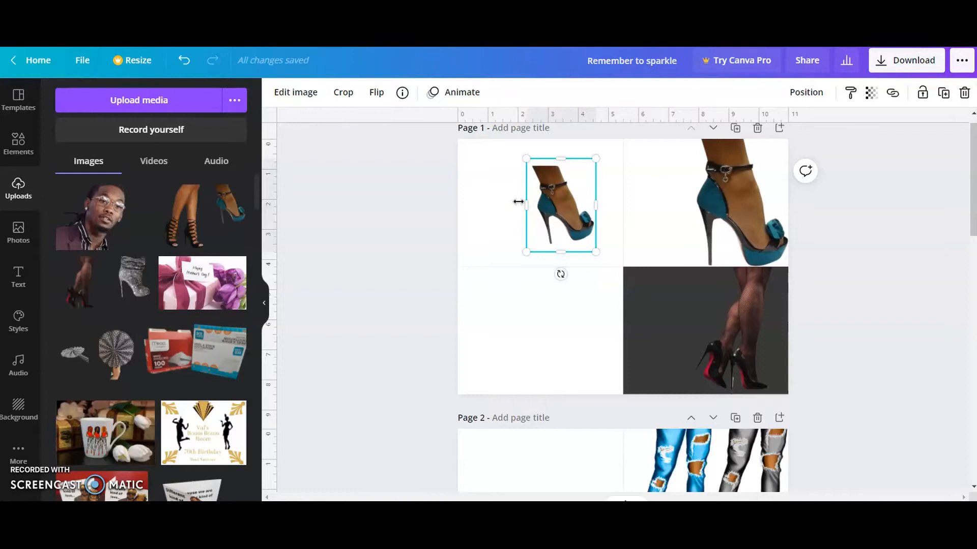
click(552, 204)
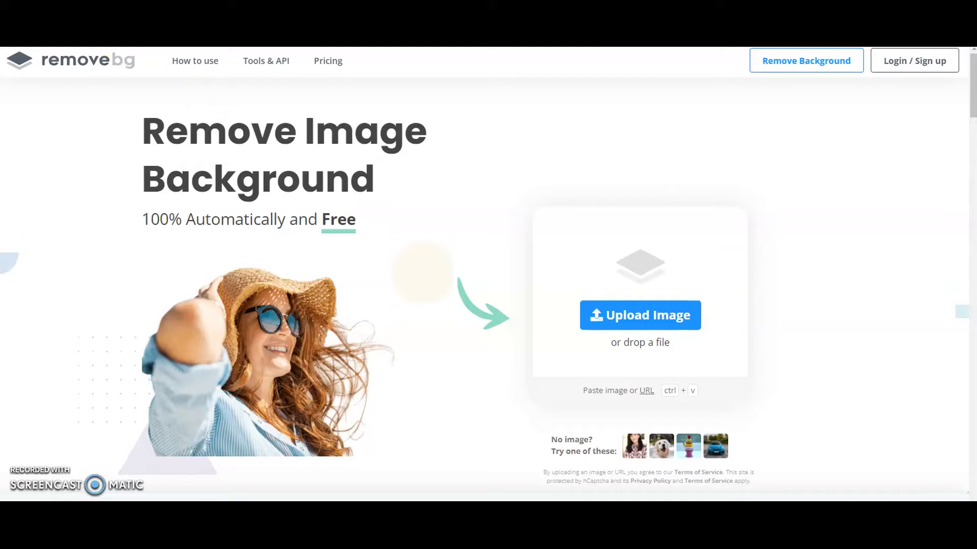
Switch to the Google results for "high heel shoes" and open the red heels with jeans photo in the image results.
drag(3, 50, 572, 47)
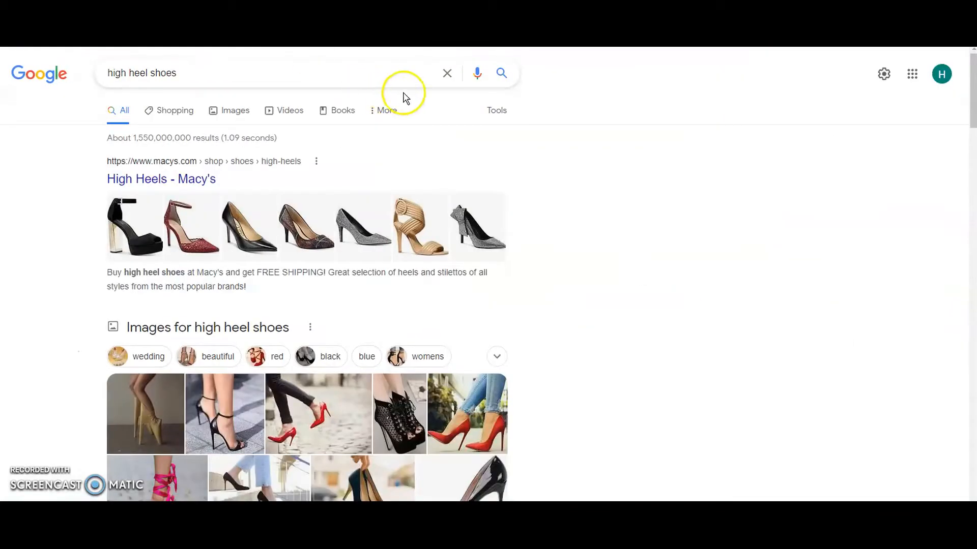
scroll(407, 94, down, 5)
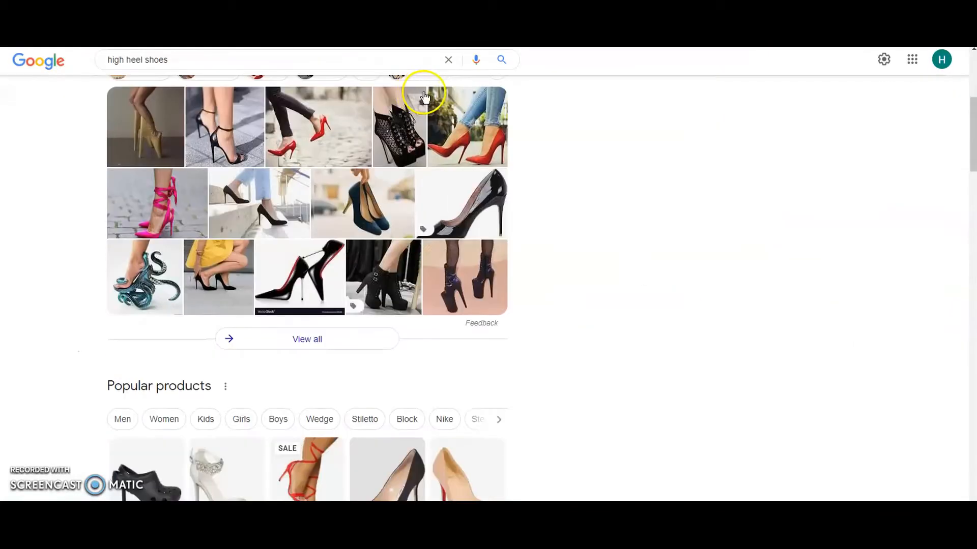
right_click(474, 160)
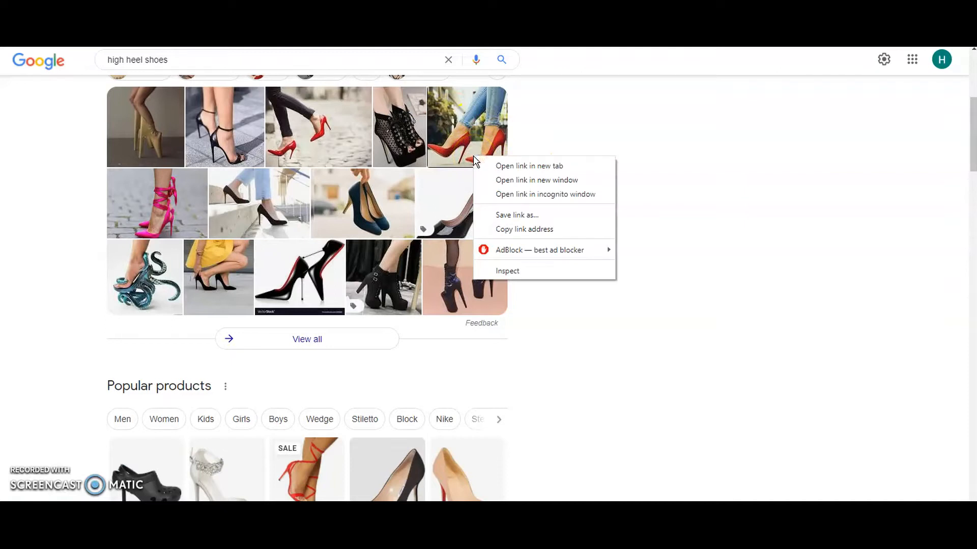
click(396, 127)
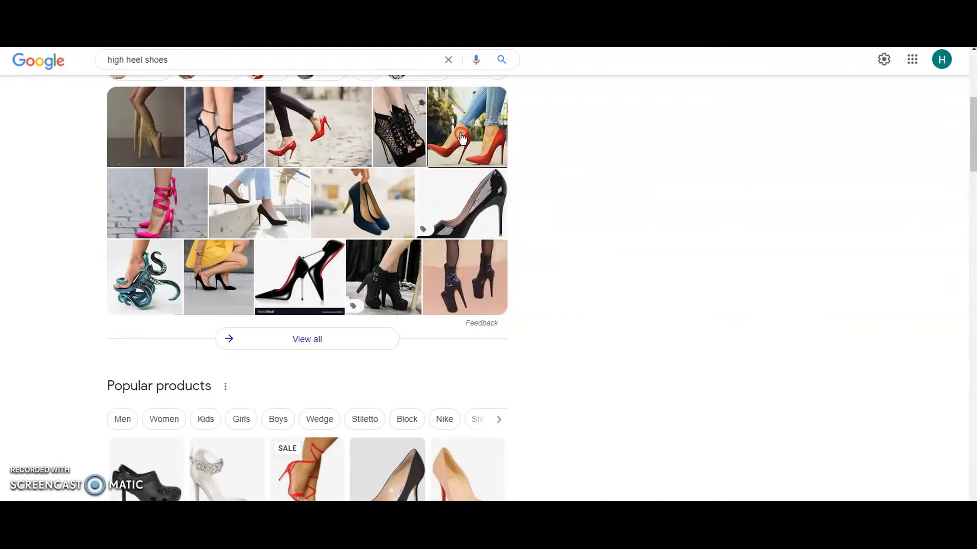
right_click(460, 132)
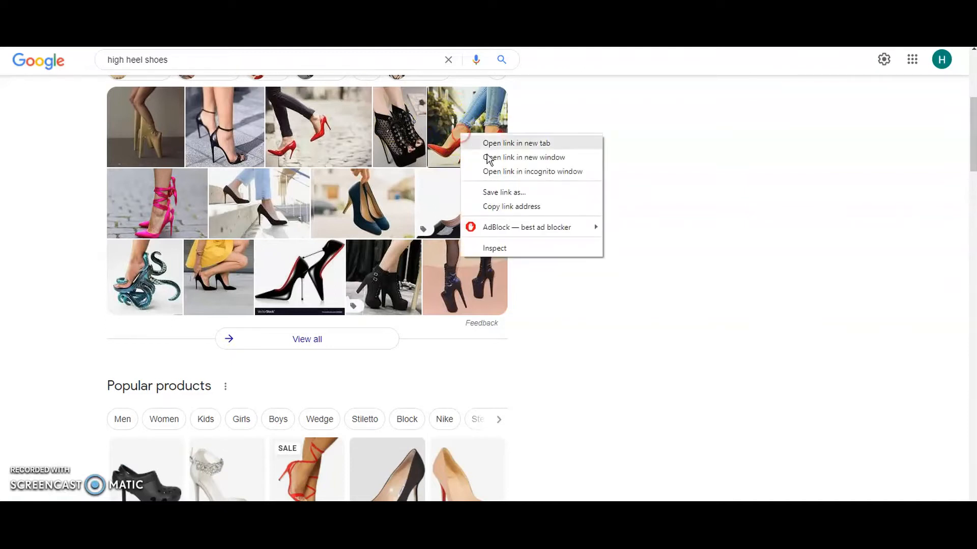
click(460, 118)
click(460, 118)
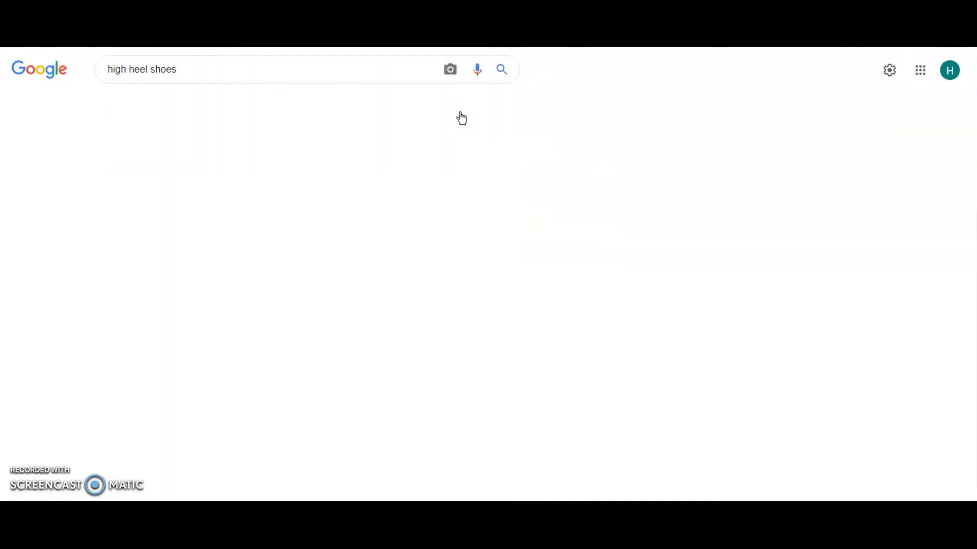
Preview the Blufashion photo of red heels with jeans and save the full image to the computer.
scroll(458, 244, down, 10)
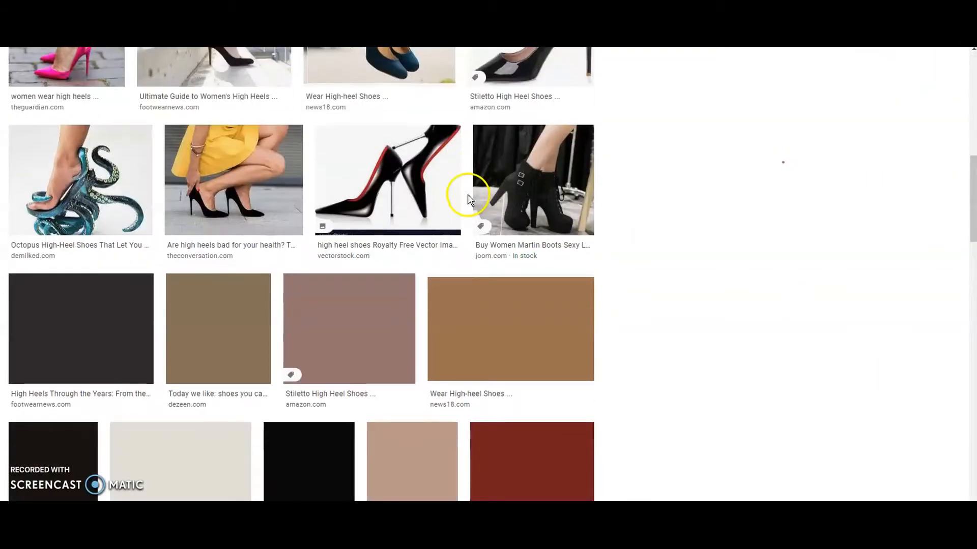
scroll(457, 198, up, 5)
click(542, 188)
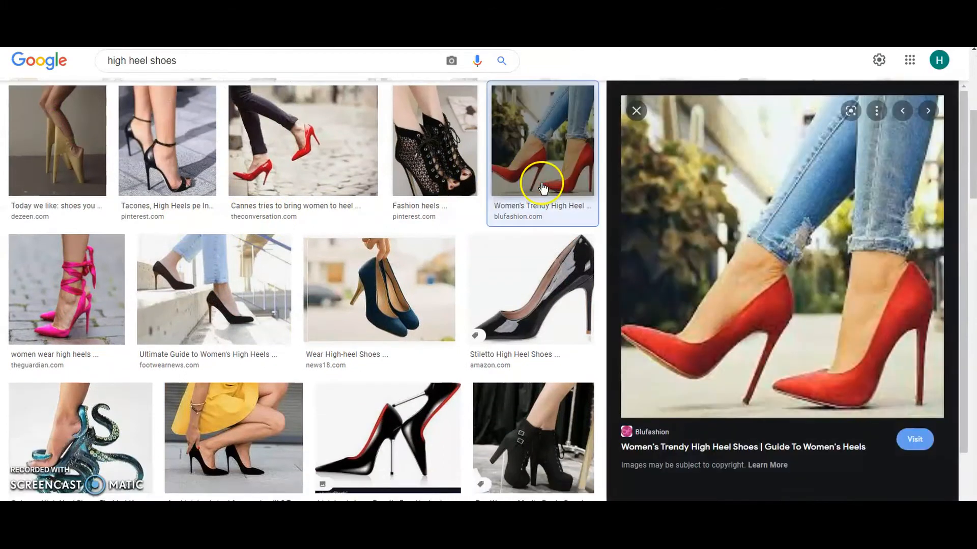
right_click(754, 257)
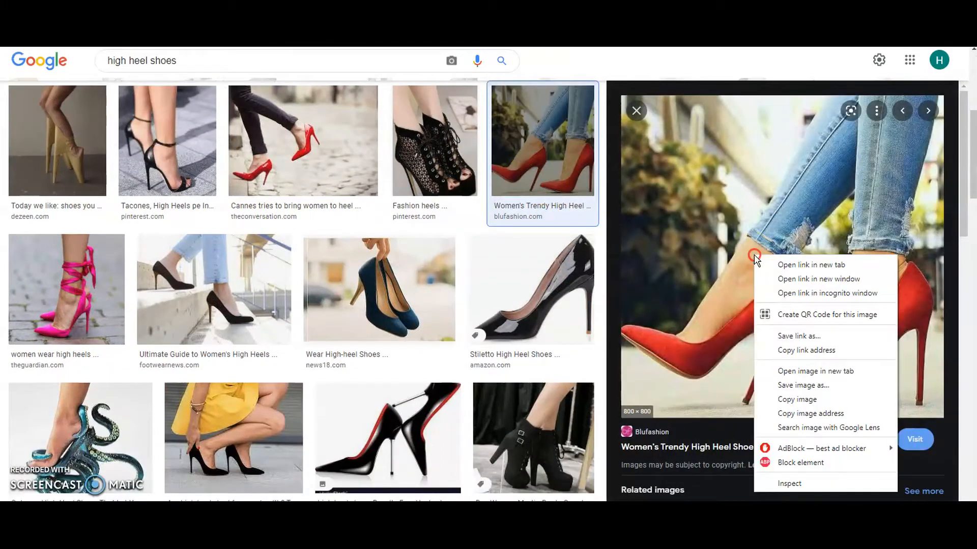
click(793, 385)
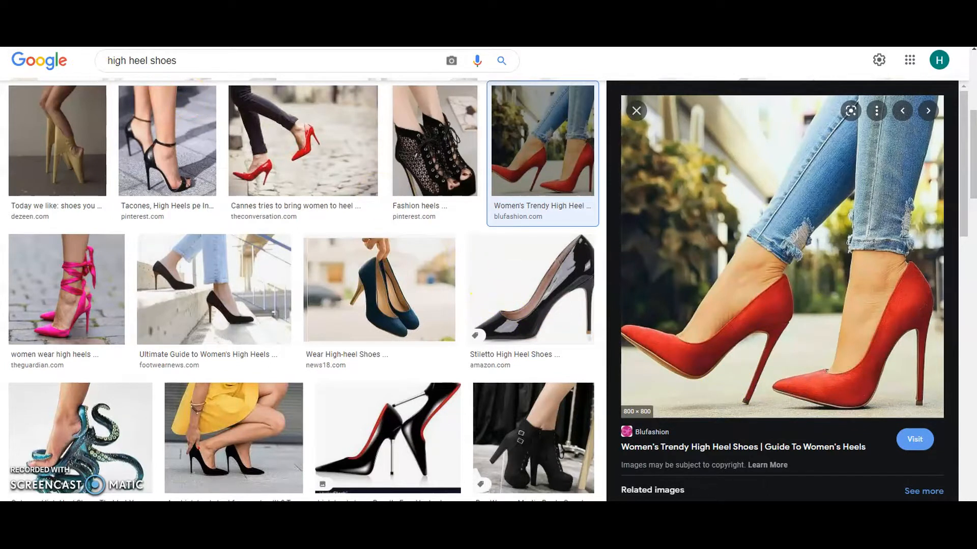
key(Return)
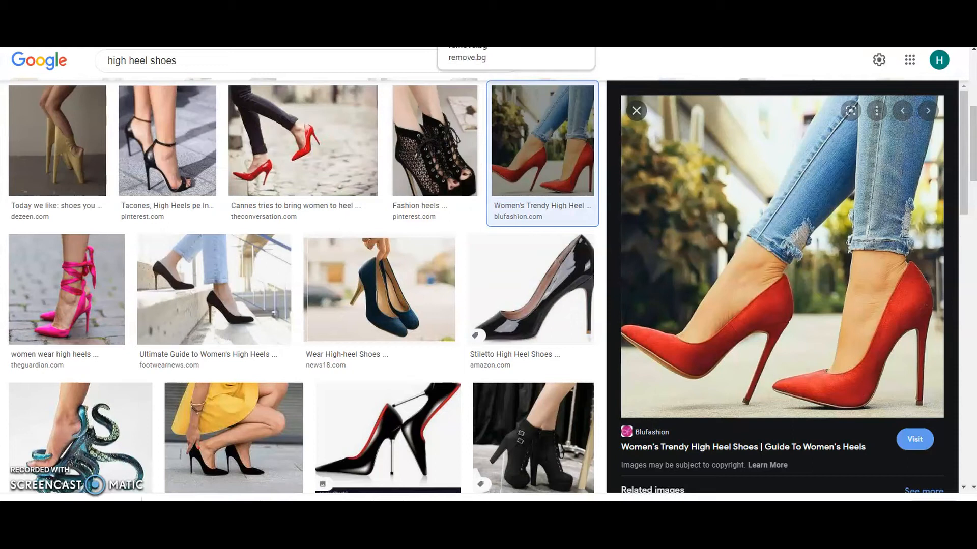
Switch to remove.bg, upload the High-Heel-Pumps photo and download the 500 × 500 background-free preview image.
click(697, 64)
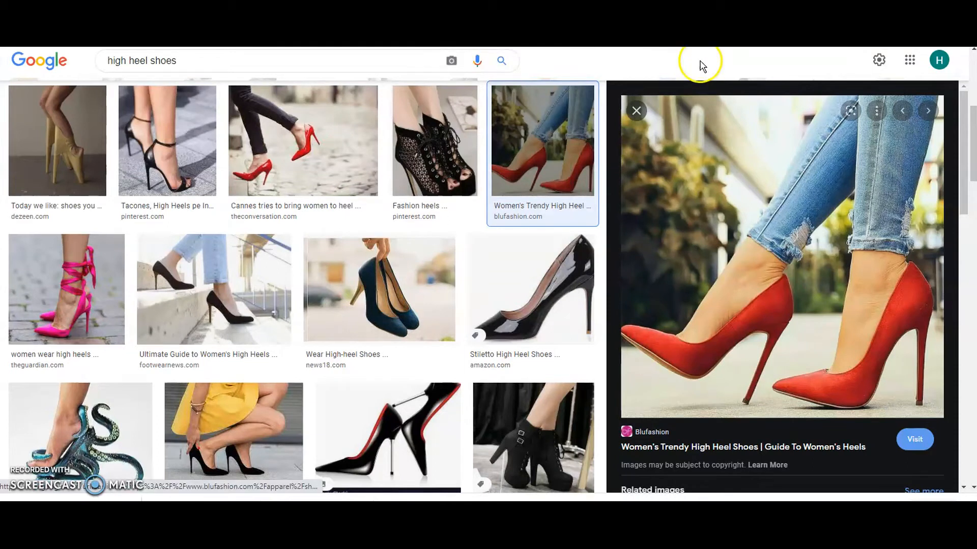
key(ctrl+Tab)
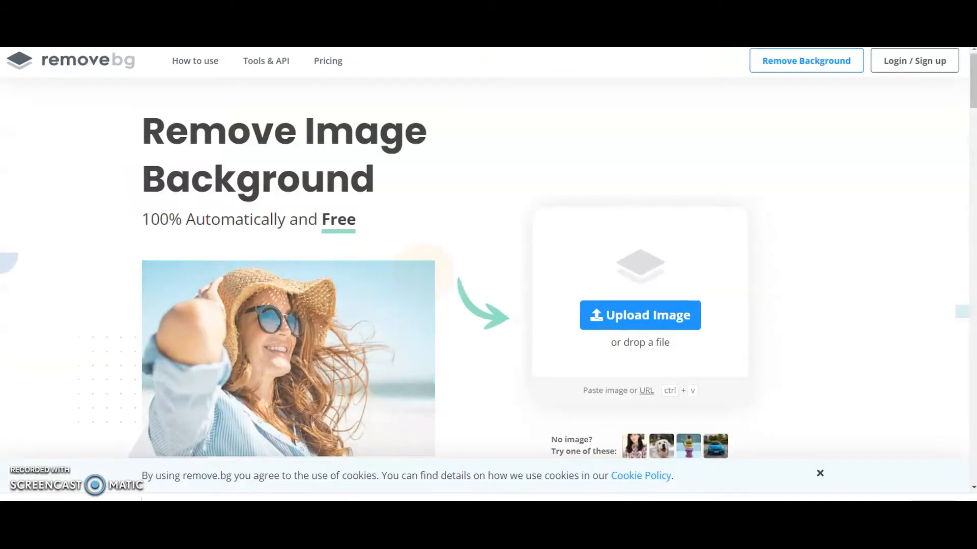
click(613, 316)
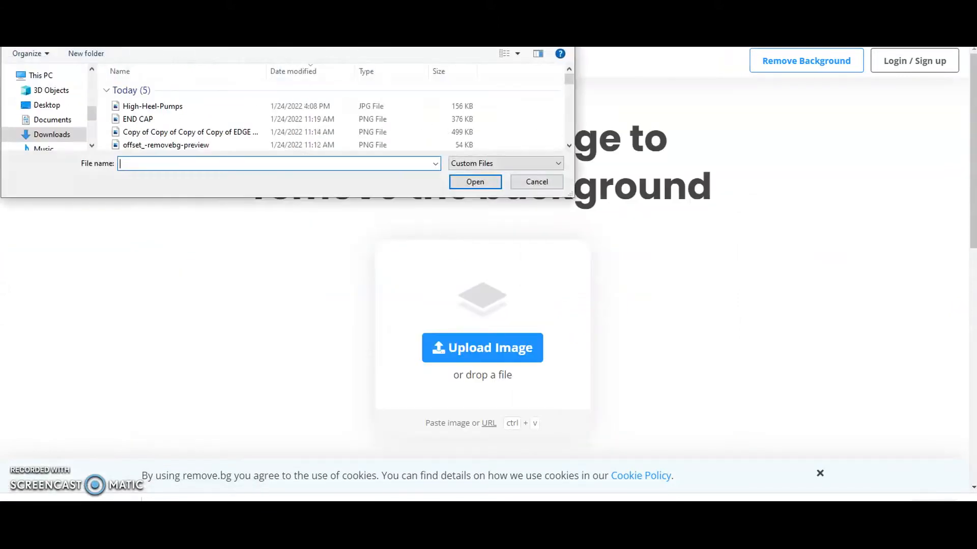
click(196, 107)
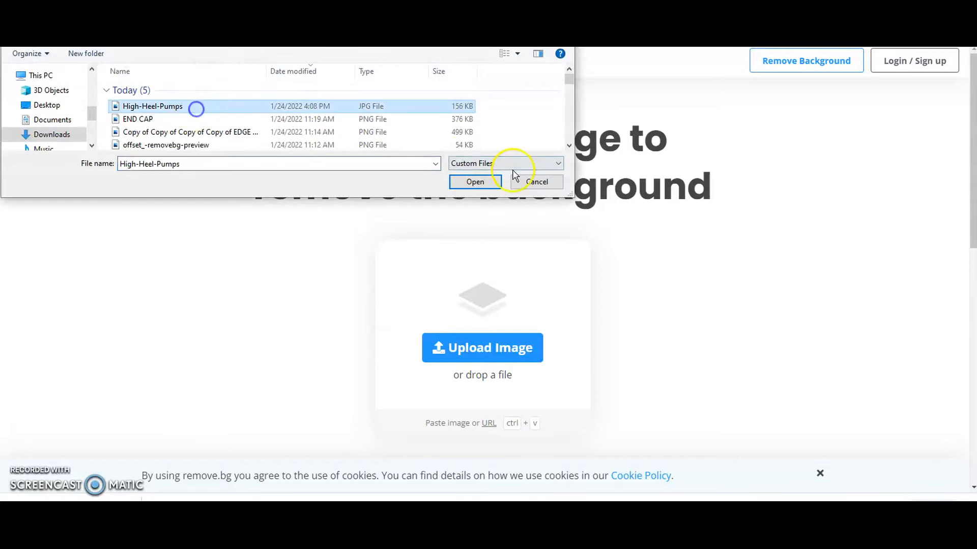
click(494, 183)
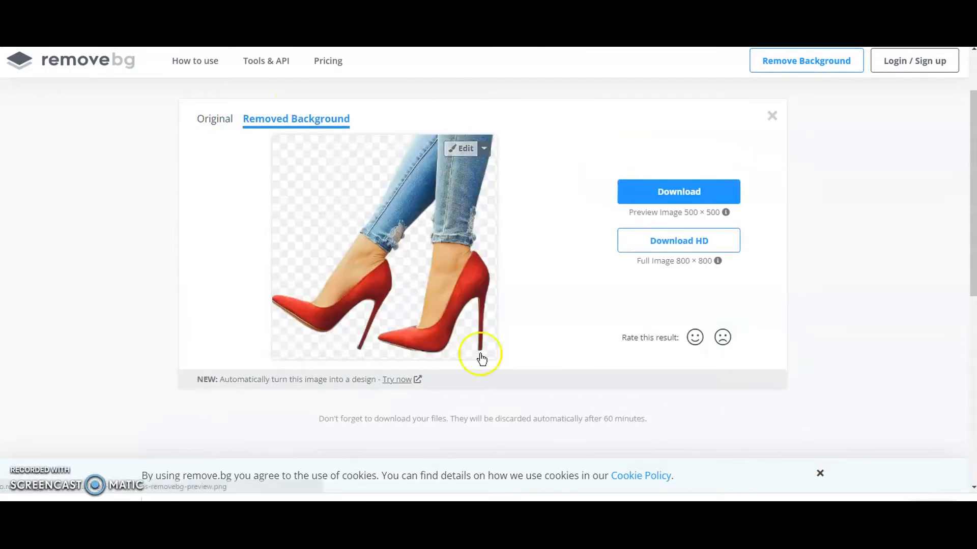
click(648, 194)
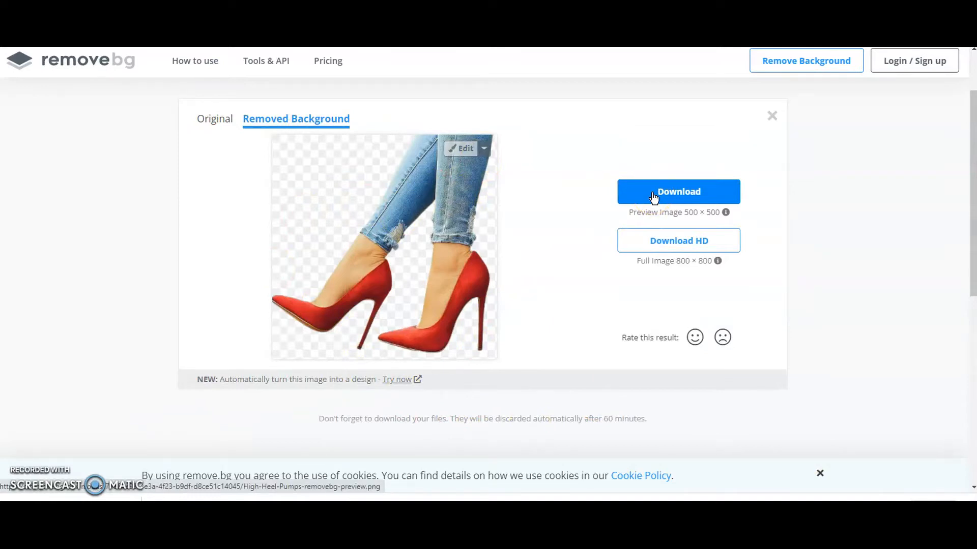
click(654, 197)
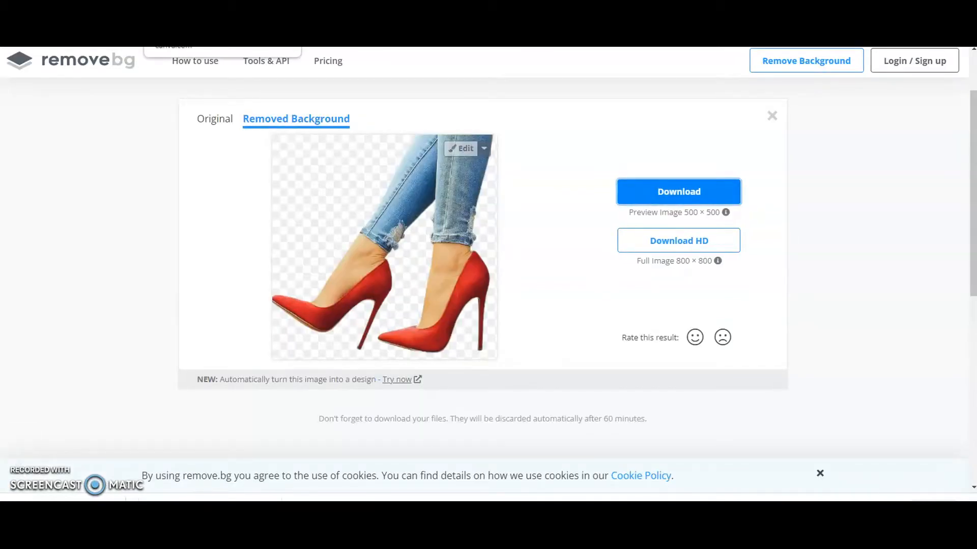
Switch to Canva and upload the High-Heel-Pumps-removebg-preview PNG to the media library.
click(203, 47)
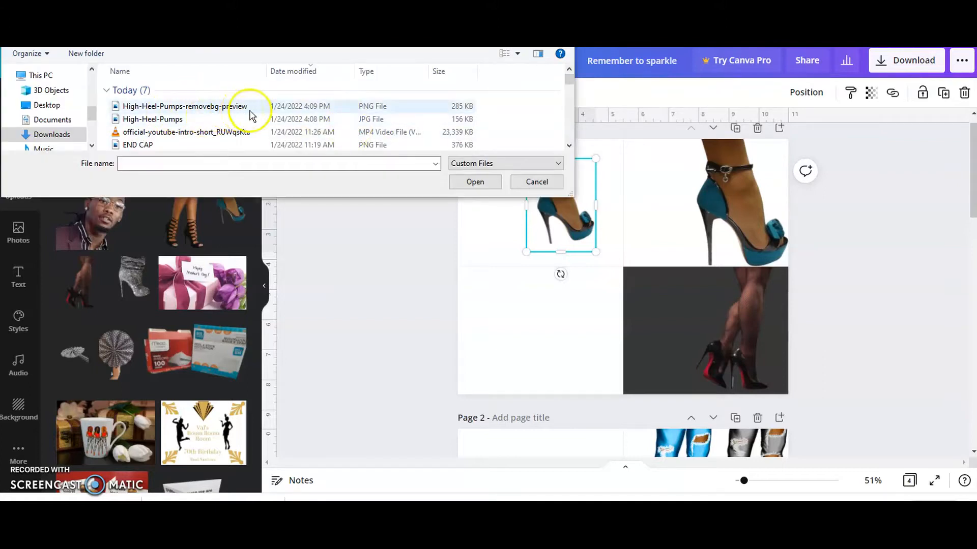
click(425, 107)
click(478, 178)
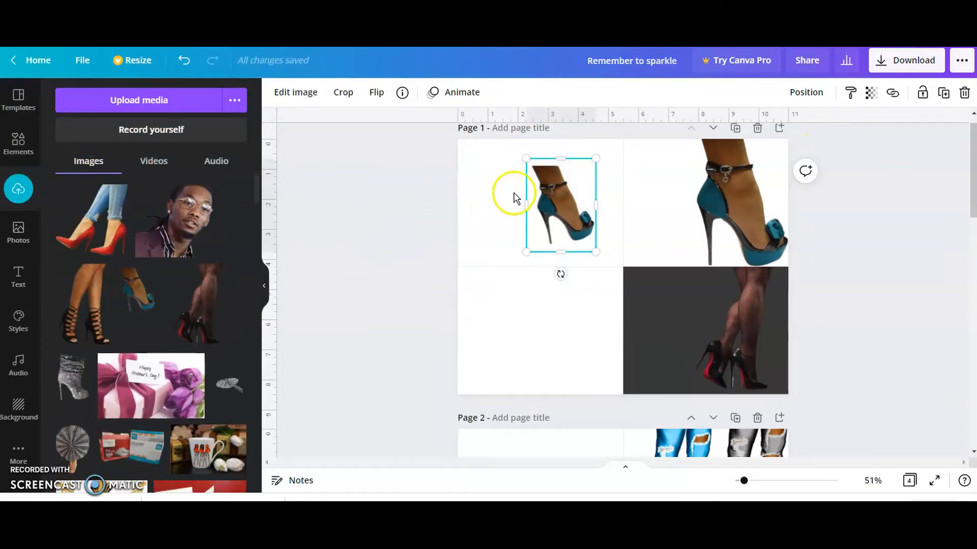
Delete the small teal heel from page 1's upper-left quadrant and add the newly uploaded red heels image.
right_click(538, 194)
click(559, 262)
click(84, 220)
drag(629, 231, 560, 295)
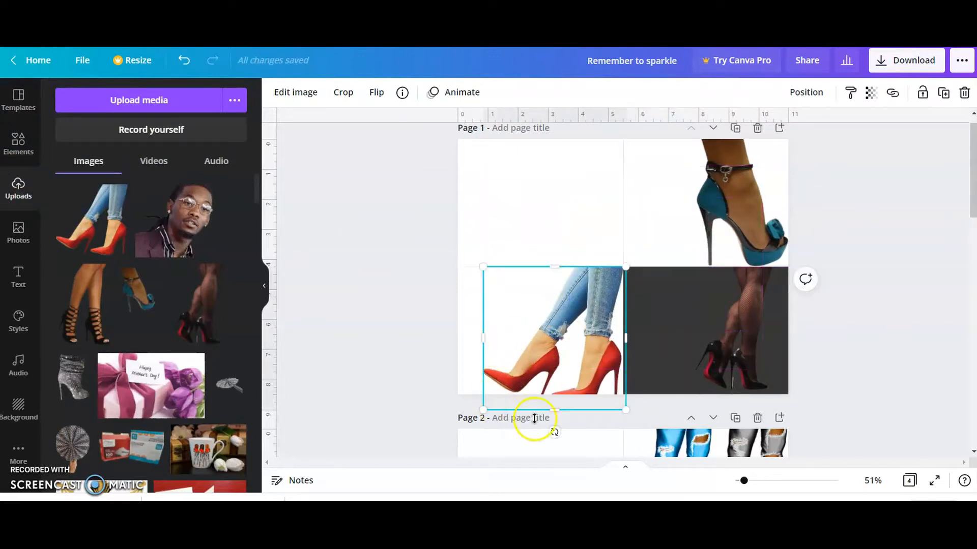
mouse_move(556, 411)
mouse_down()
mouse_move(560, 399)
mouse_move(555, 412)
mouse_up()
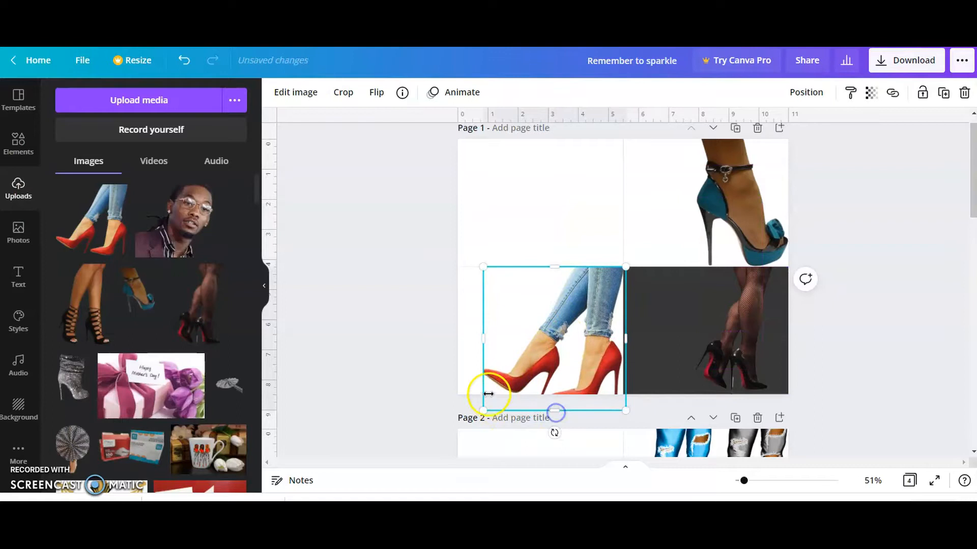
click(184, 61)
click(184, 61)
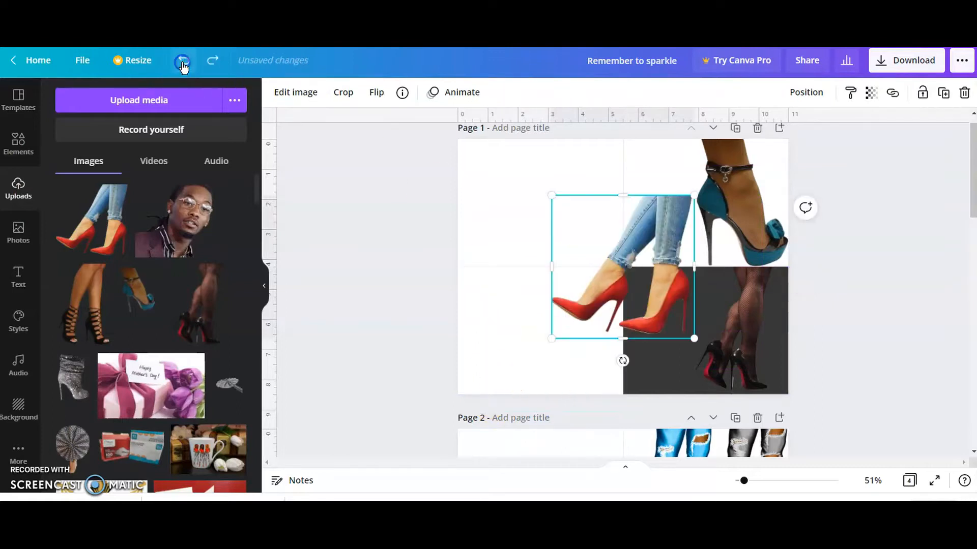
Move the red heels image into page 1's lower-left quadrant and scale it to roughly the quadrant's height.
drag(605, 250, 547, 317)
drag(484, 408, 491, 388)
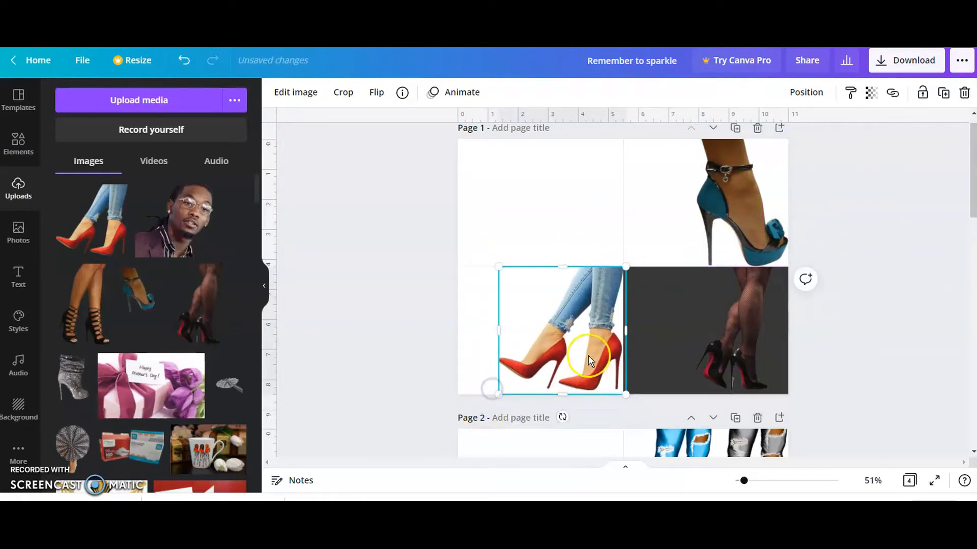
drag(586, 352, 592, 342)
drag(501, 391, 494, 403)
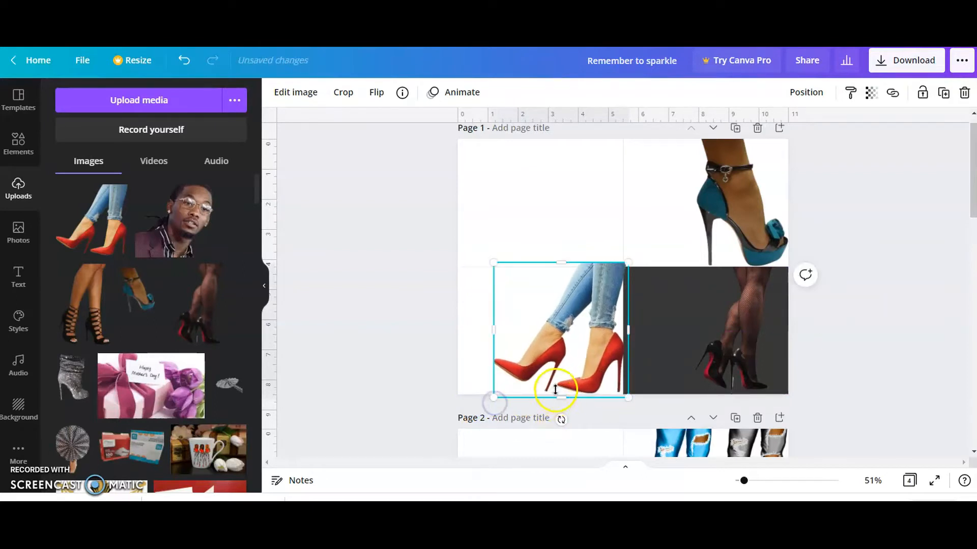
Crop the red heels image to about 4.5 wide by 4.2 high and align it with the page's vertical centre line.
mouse_move(560, 397)
mouse_down()
mouse_move(562, 341)
mouse_move(561, 397)
mouse_up()
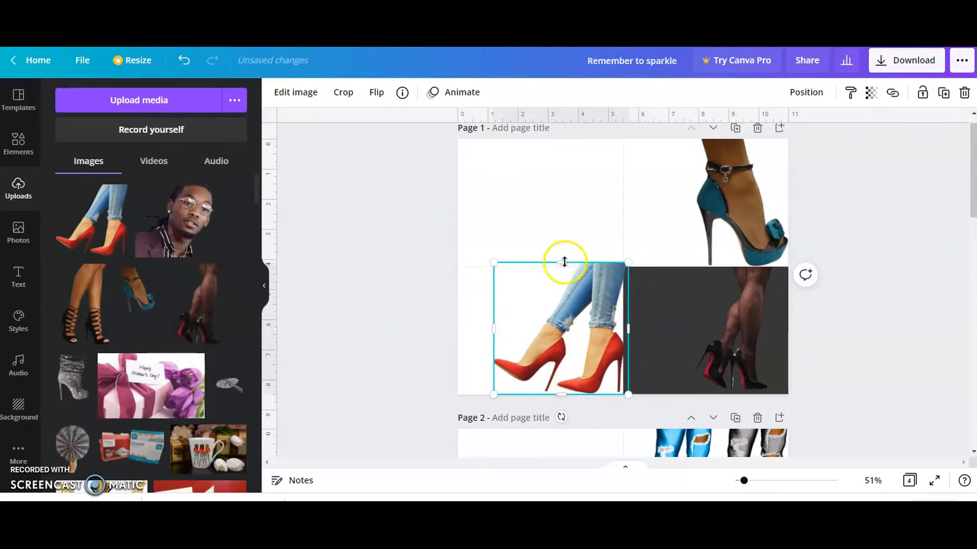
drag(565, 262, 565, 267)
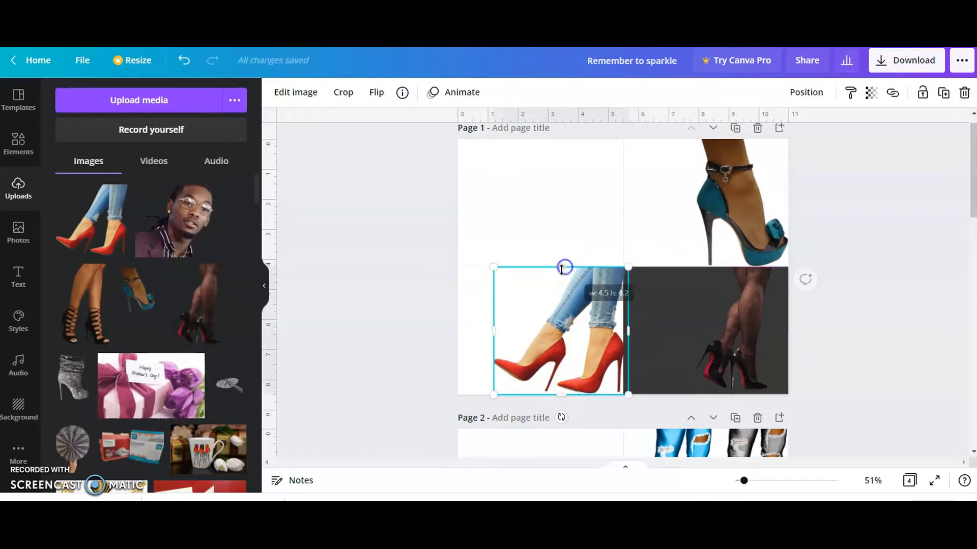
drag(594, 345, 586, 343)
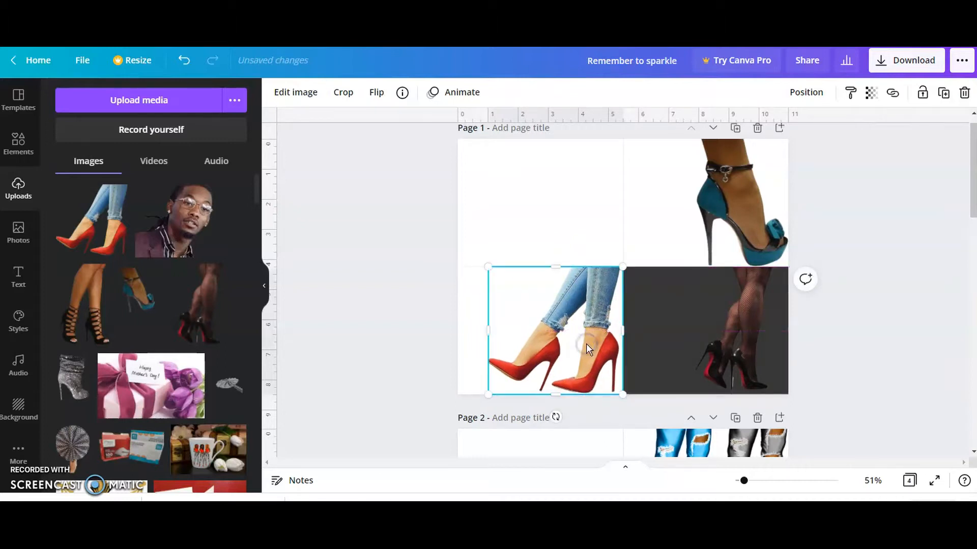
click(942, 279)
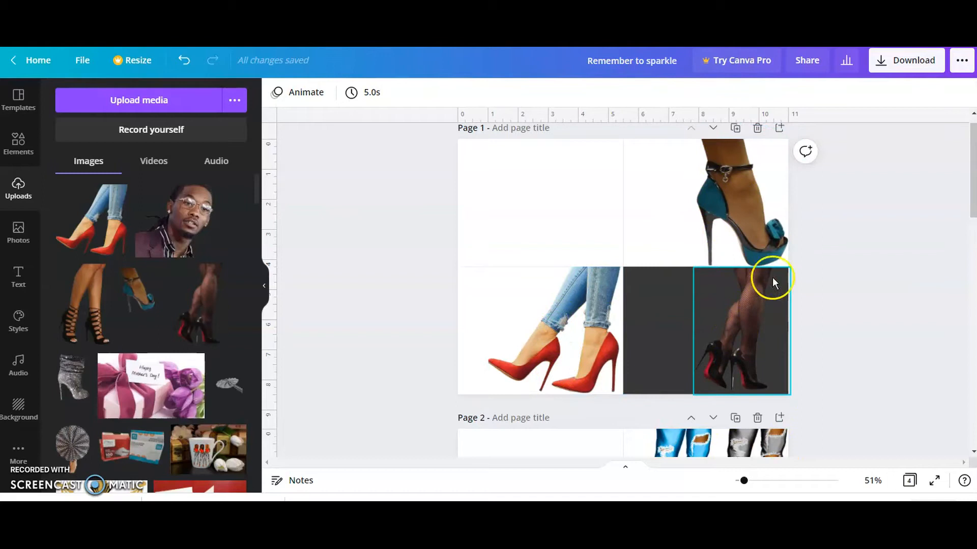
Add the strappy black heels image from the uploads to page 1 and fit it into the upper-left quadrant, against the vertical centre line.
mouse_move(972, 164)
mouse_down()
mouse_move(966, 179)
mouse_move(968, 162)
mouse_up()
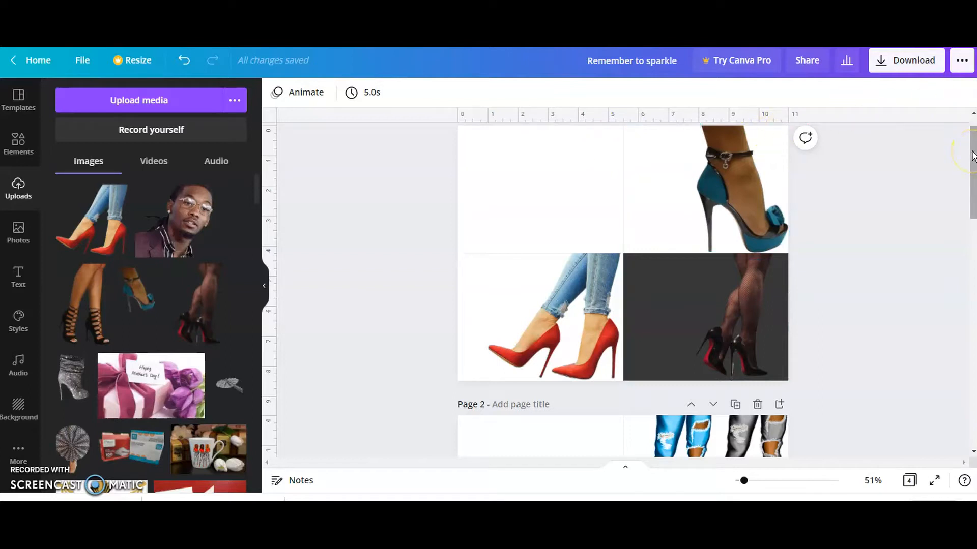
click(69, 321)
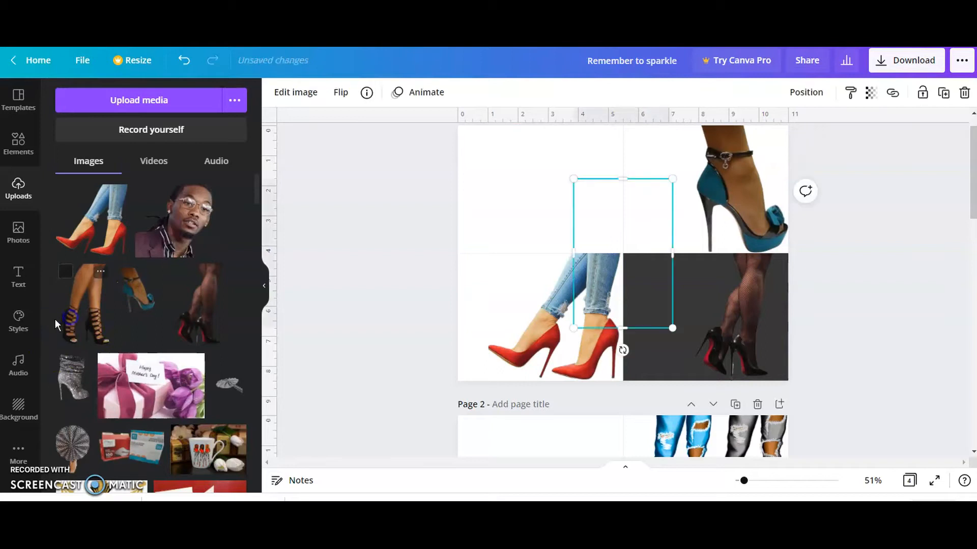
drag(599, 268, 544, 204)
drag(517, 262, 524, 248)
click(566, 196)
drag(567, 196, 569, 199)
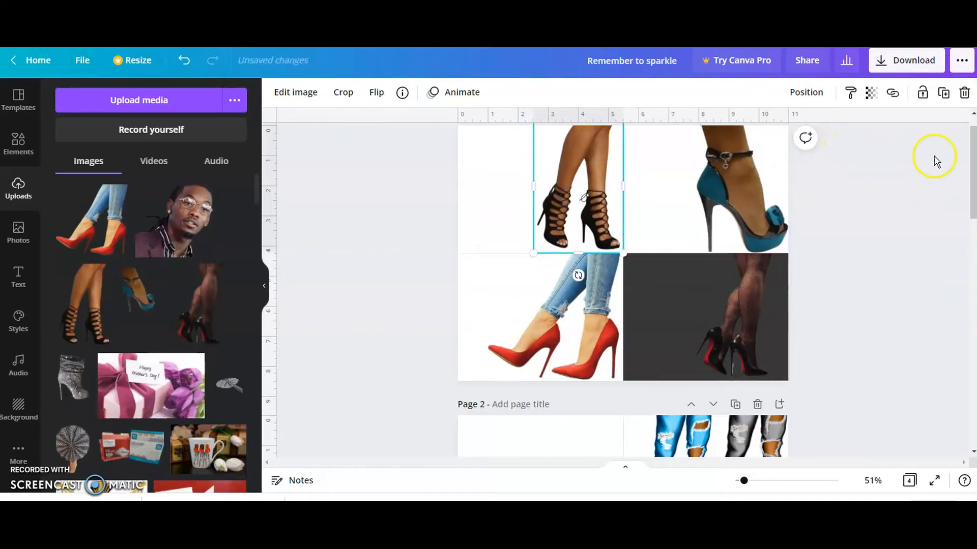
Crop the top of the strappy black heels image to page 1's upper edge, leaving it about 3 wide by 4.2 high.
scroll(962, 162, up, 1)
click(636, 137)
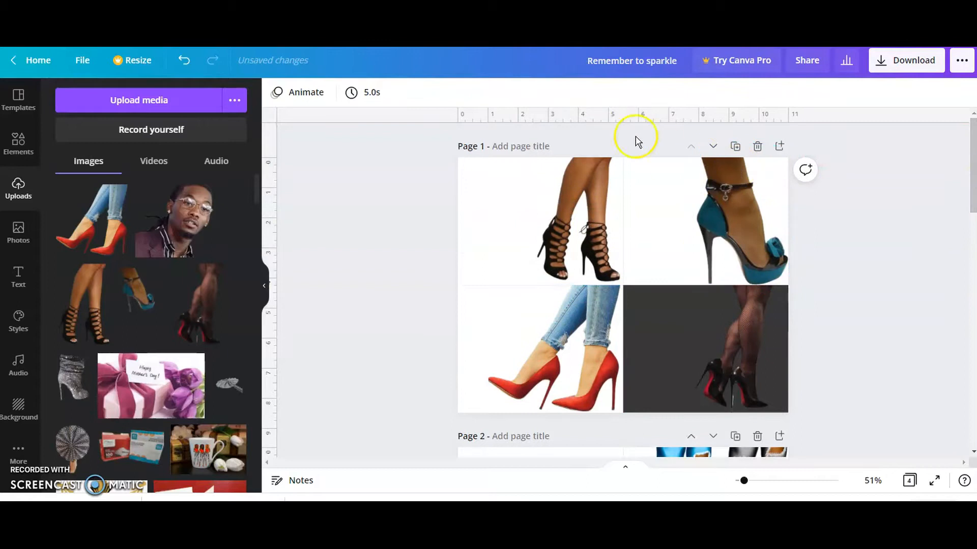
click(578, 175)
drag(580, 152, 580, 157)
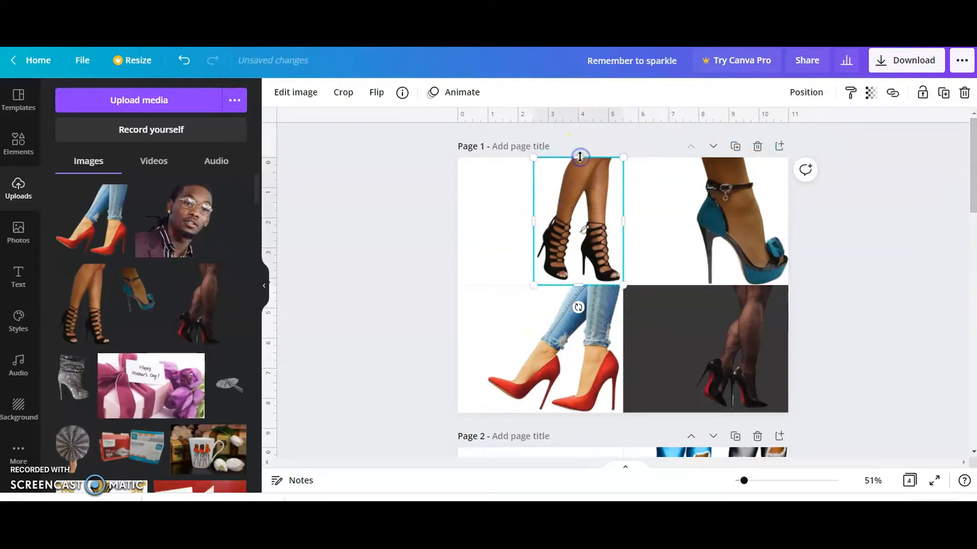
click(909, 243)
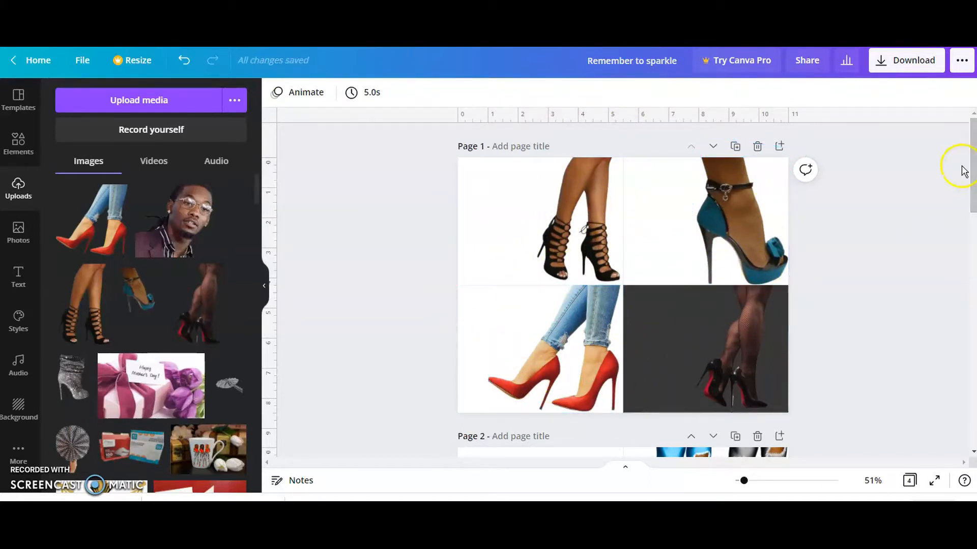
drag(971, 150, 965, 227)
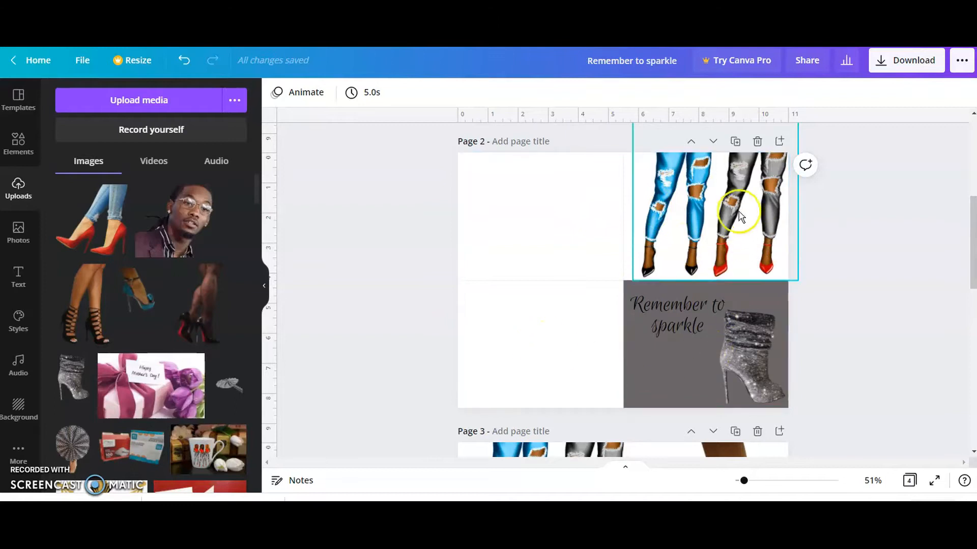
drag(972, 211, 959, 276)
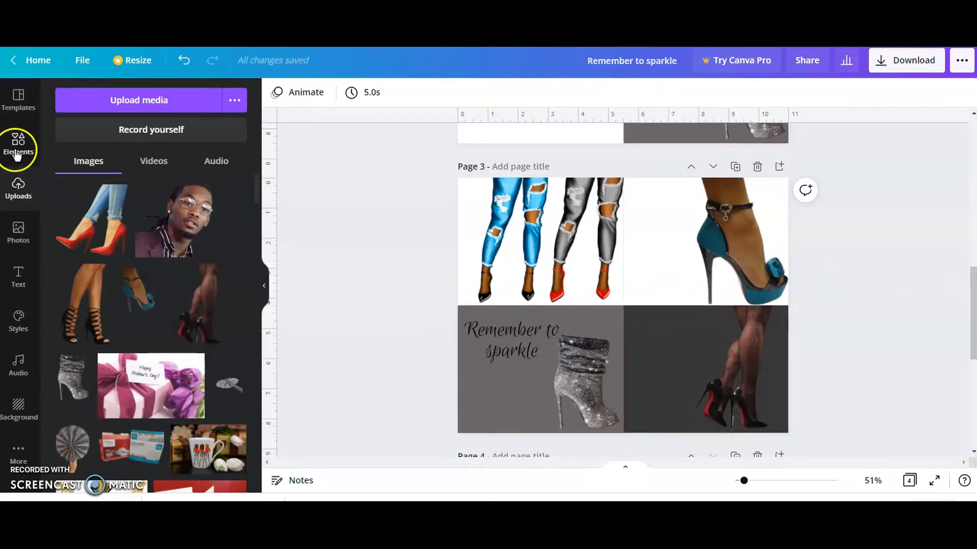
click(505, 404)
shift+click(673, 353)
click(515, 402)
right_click(514, 402)
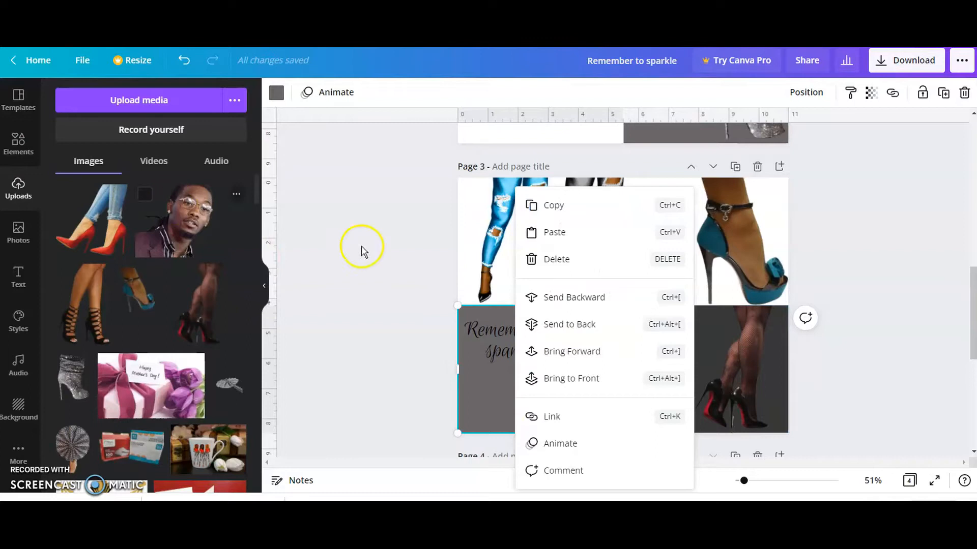
click(390, 273)
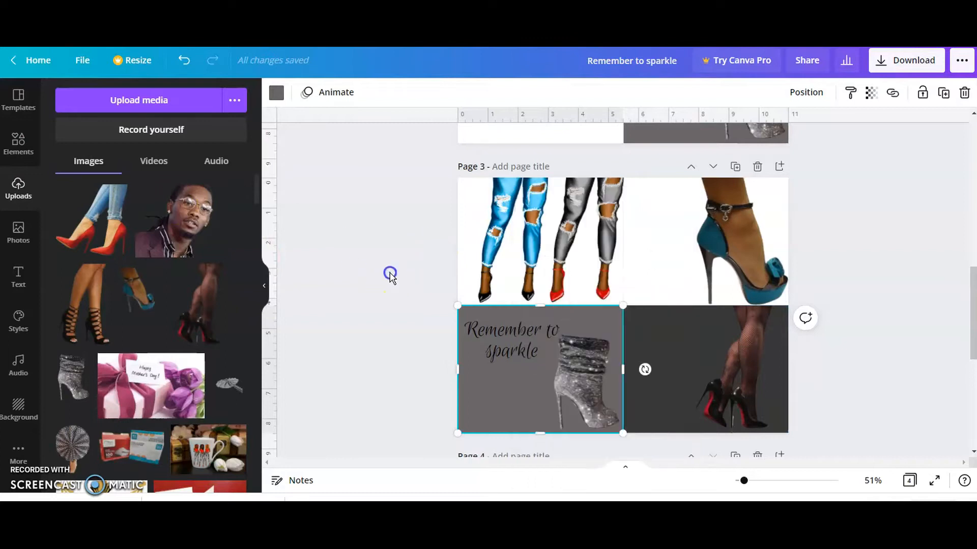
Add the recently used square to page 3 and stretch it as a grey background over the whole upper-right quadrant.
click(24, 143)
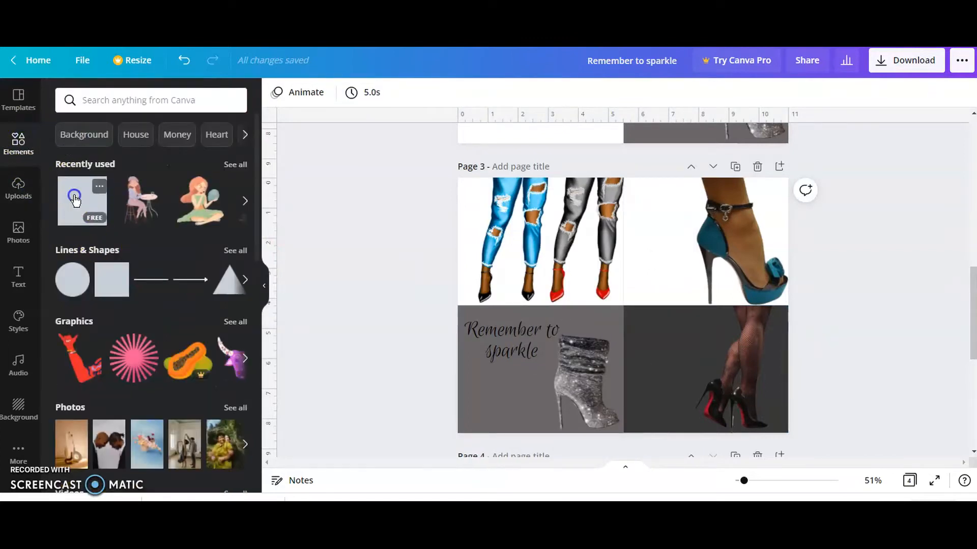
click(75, 200)
drag(623, 294, 690, 225)
drag(690, 168, 689, 178)
drag(673, 236, 674, 235)
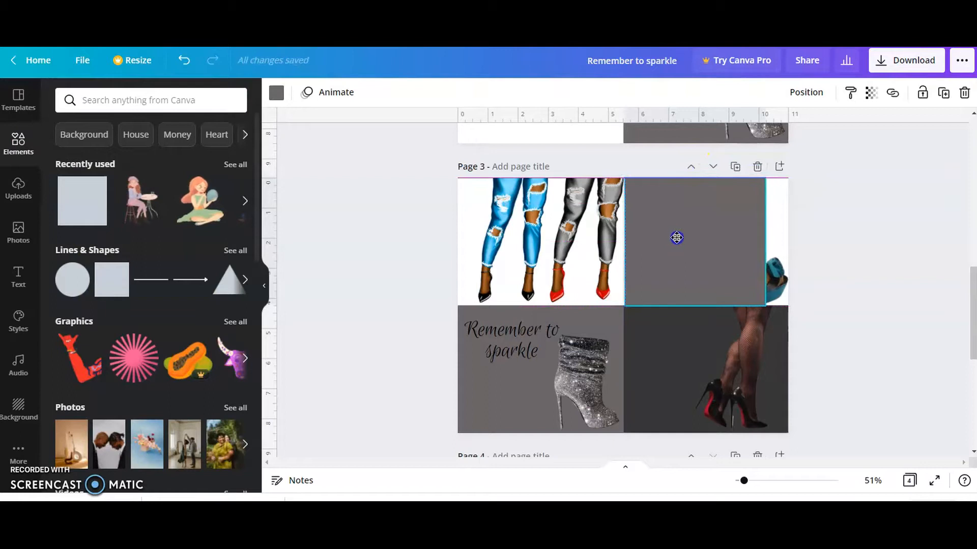
drag(772, 243, 787, 251)
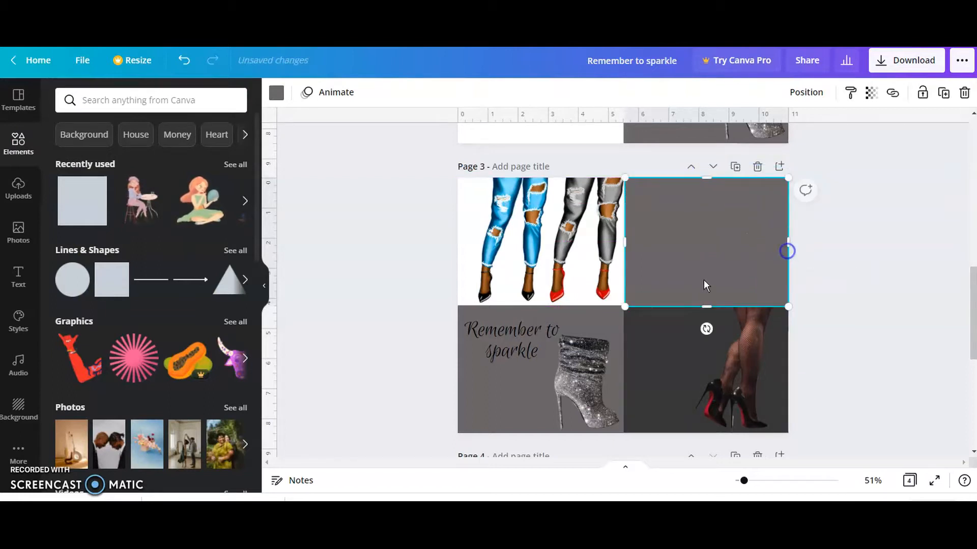
Try to place the grey square behind page 3's teal heel image by repeatedly sending it backward.
right_click(721, 258)
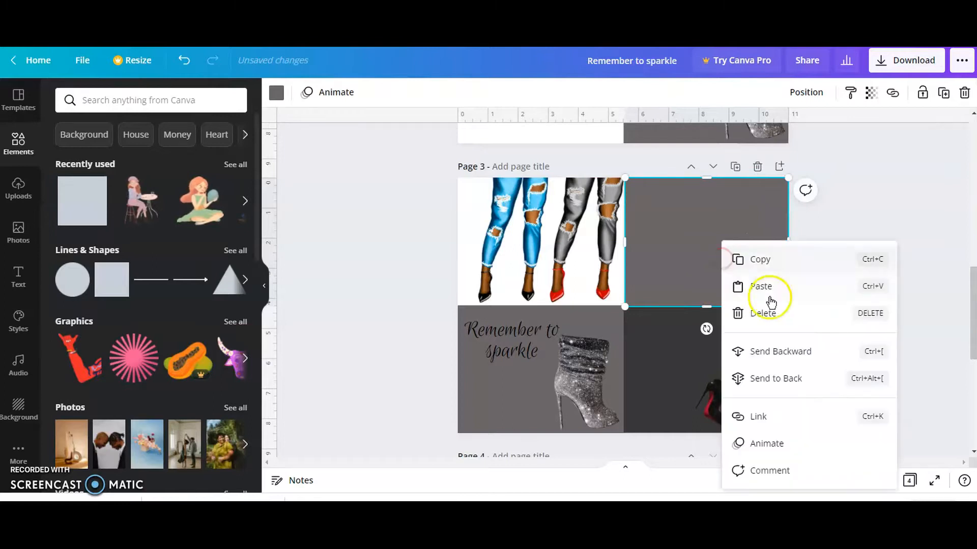
click(821, 349)
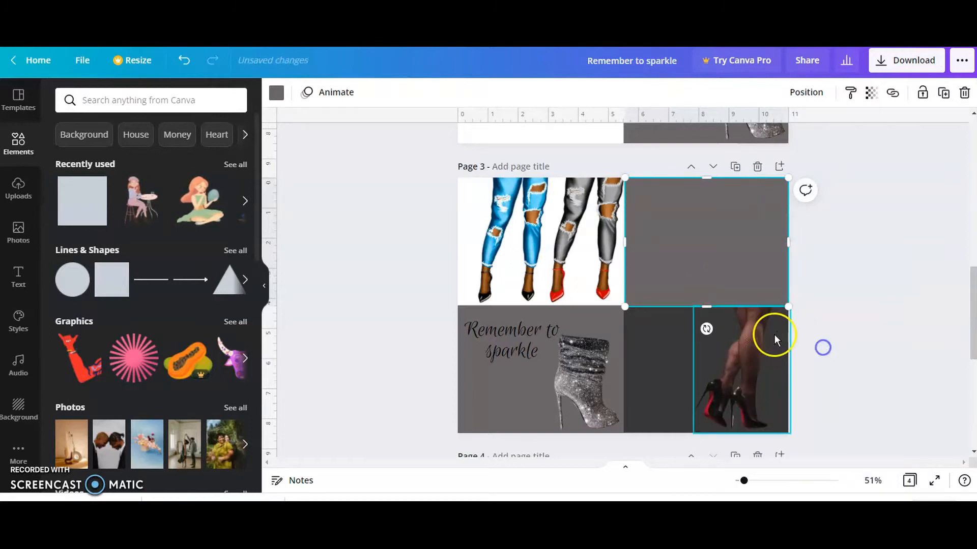
right_click(694, 268)
click(753, 298)
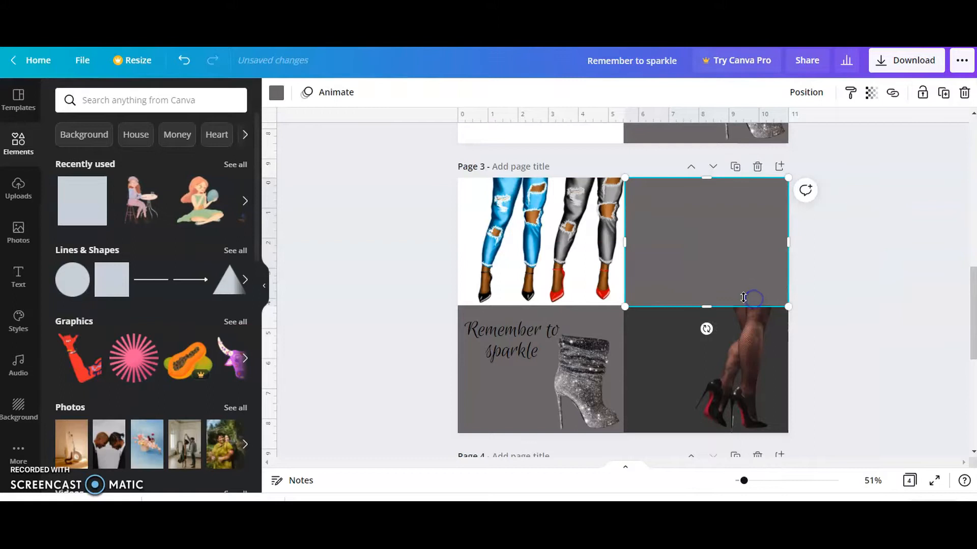
right_click(713, 246)
click(788, 298)
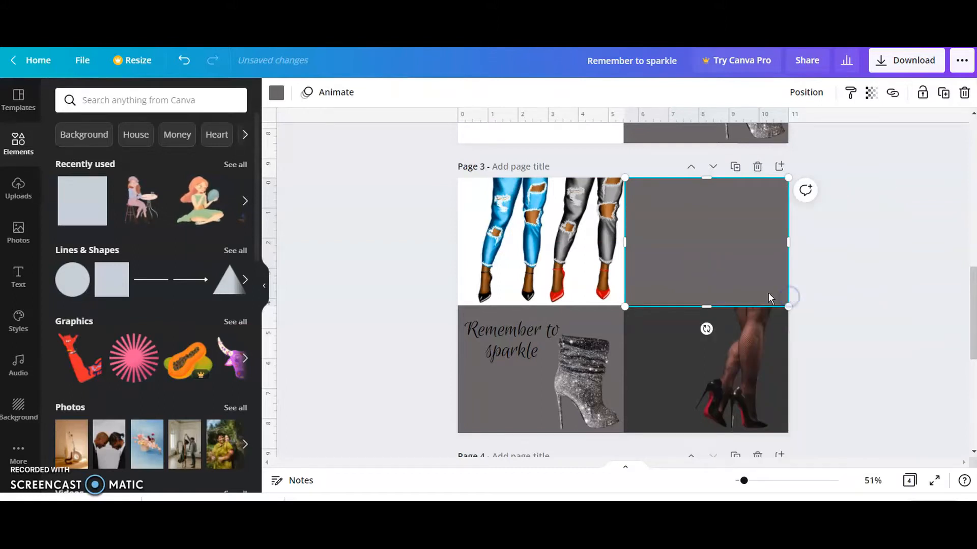
right_click(733, 279)
click(790, 346)
click(717, 270)
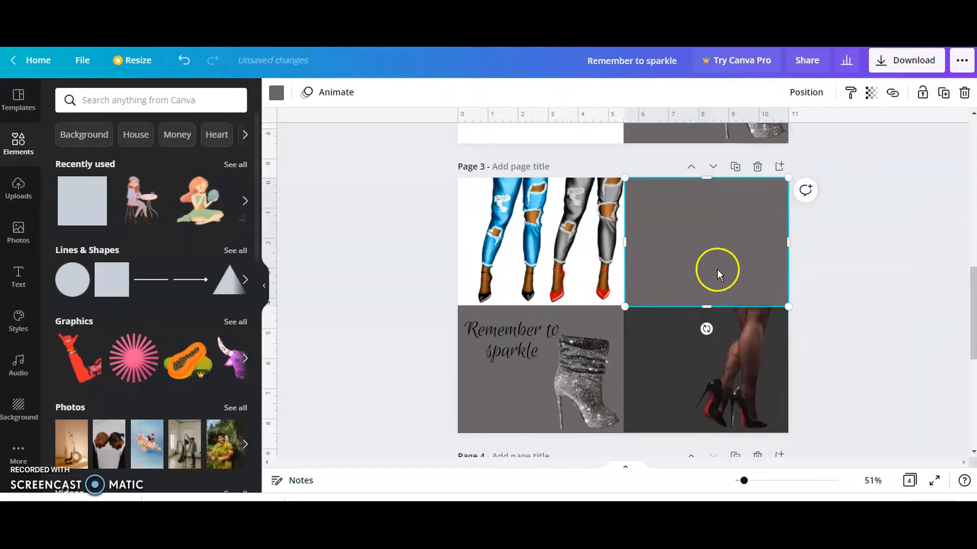
right_click(716, 271)
click(758, 326)
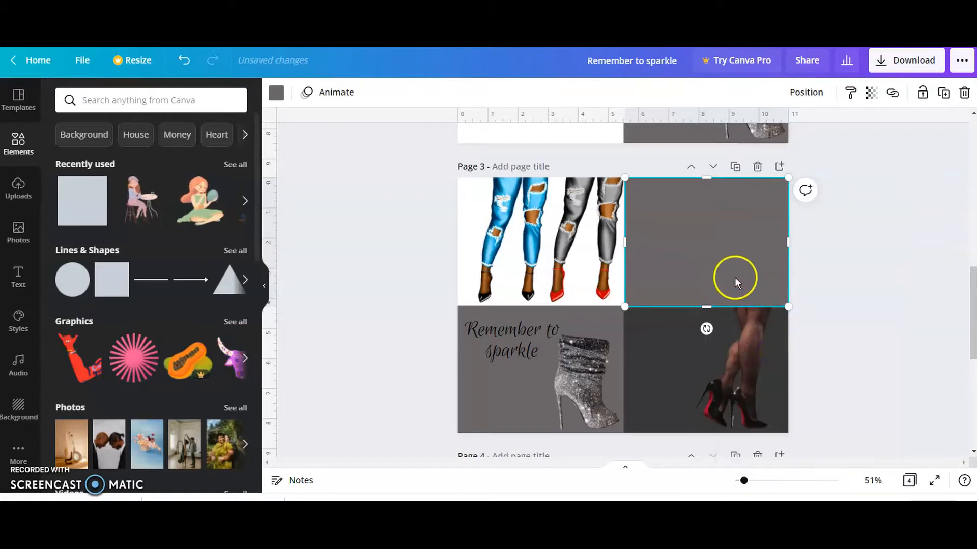
right_click(725, 260)
click(779, 345)
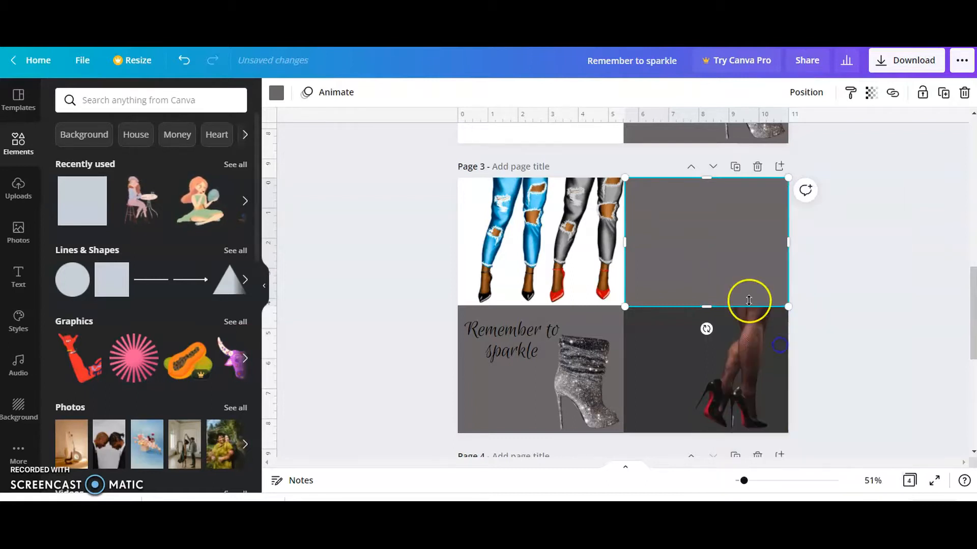
Move the grey square aside and try to bring the original teal heel image forward in the layer order.
drag(690, 255, 647, 247)
click(762, 270)
right_click(762, 271)
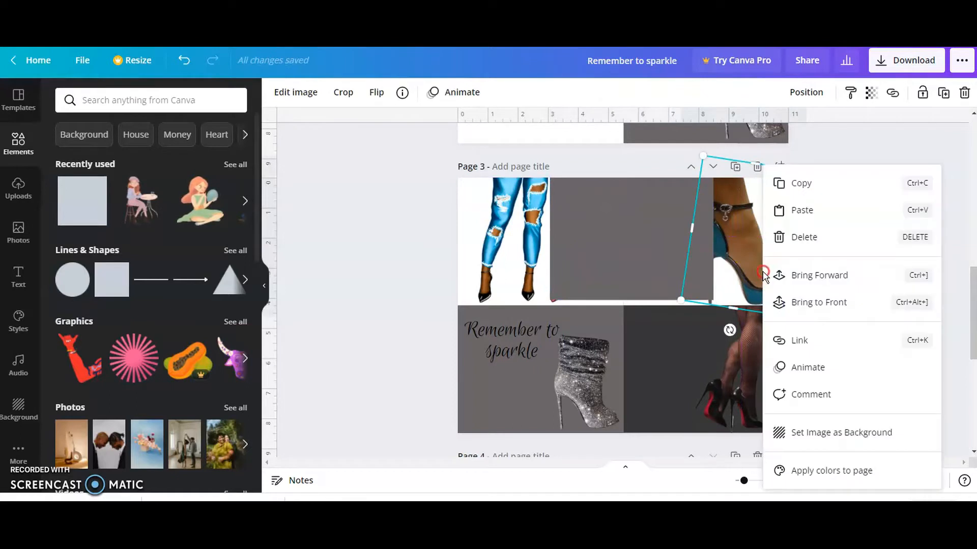
click(805, 288)
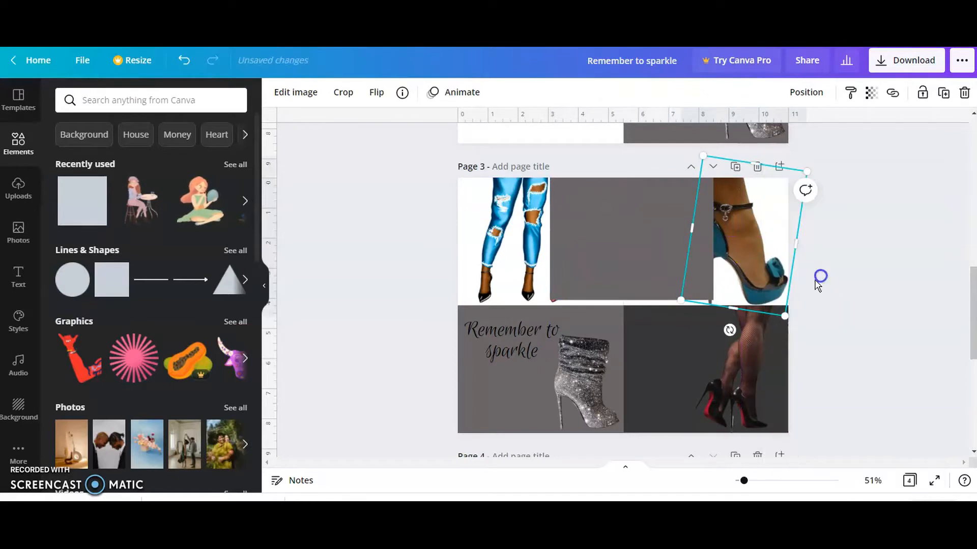
right_click(755, 276)
click(812, 276)
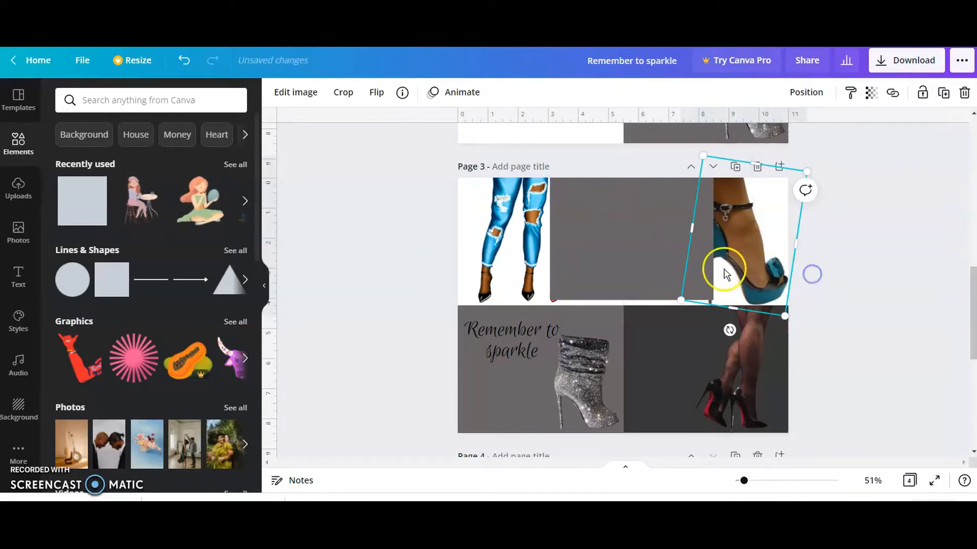
click(632, 247)
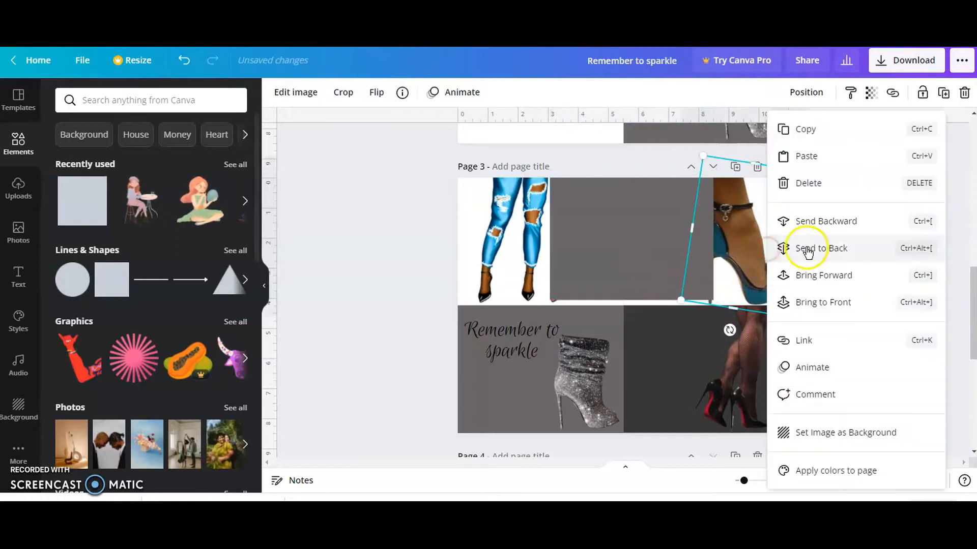
click(820, 275)
Move the original teal heel image off page 3 and place the grey square back over the upper-right quadrant.
mouse_move(636, 226)
mouse_down()
mouse_move(574, 232)
mouse_move(634, 233)
mouse_up()
drag(767, 229, 915, 261)
drag(642, 239, 699, 224)
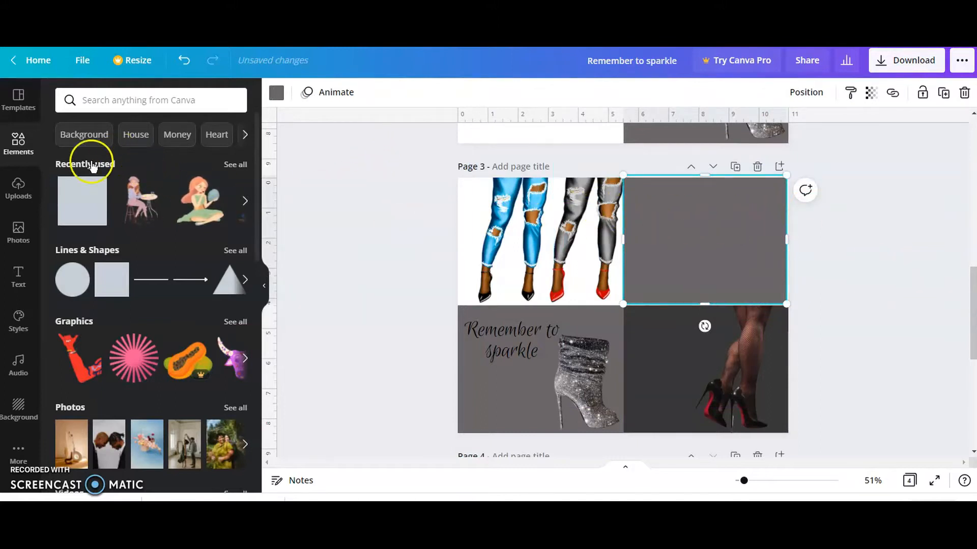
Add the background-free teal heel from the uploads to page 3's upper-right quadrant and align the grey square with the page edges.
click(20, 188)
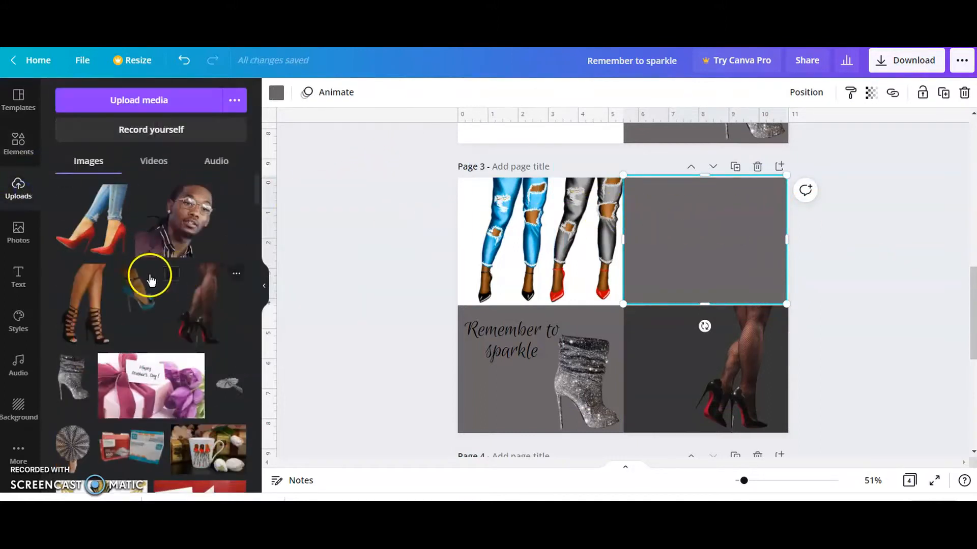
click(150, 275)
drag(633, 325, 660, 311)
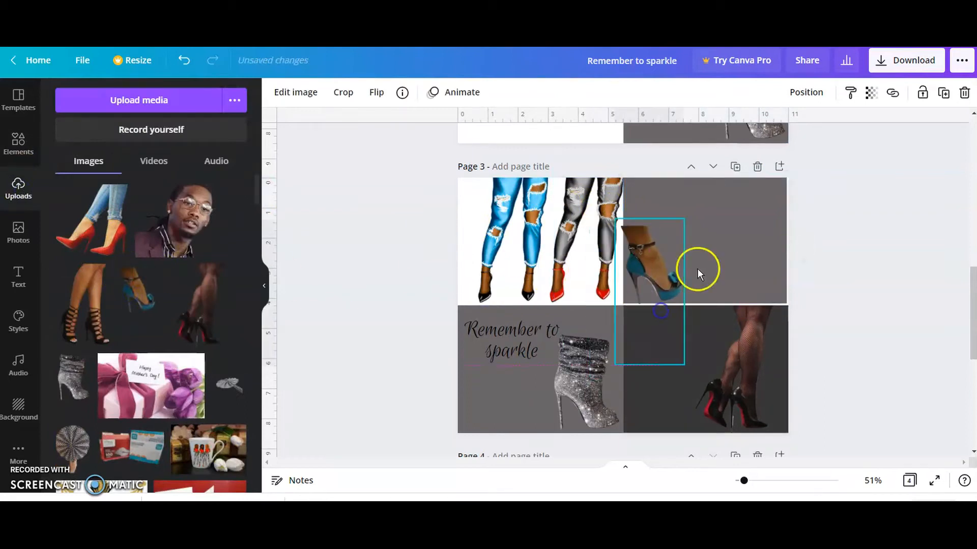
click(697, 269)
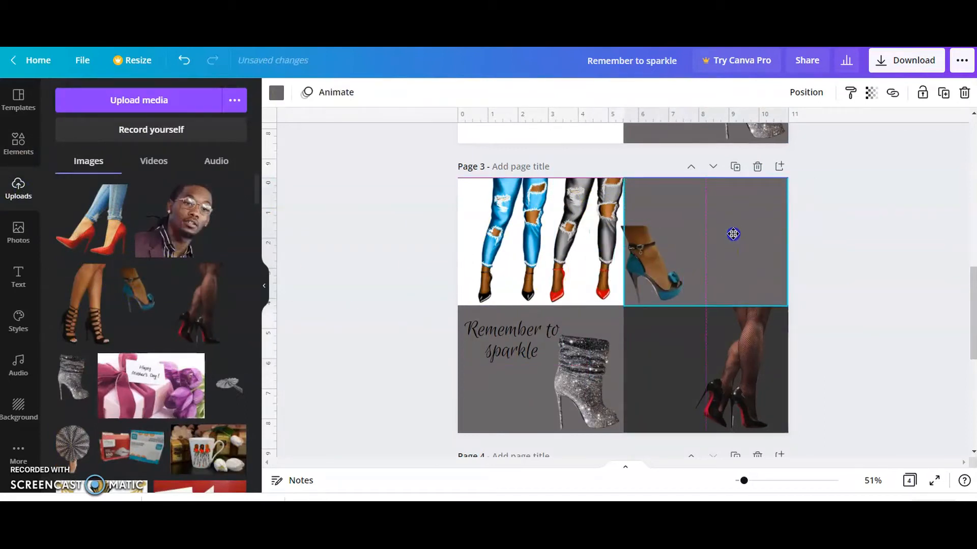
drag(639, 265, 728, 244)
Crop the empty space above and below the shoe in the newly added teal heel image.
drag(738, 334, 755, 293)
drag(738, 197, 738, 204)
drag(744, 294, 741, 280)
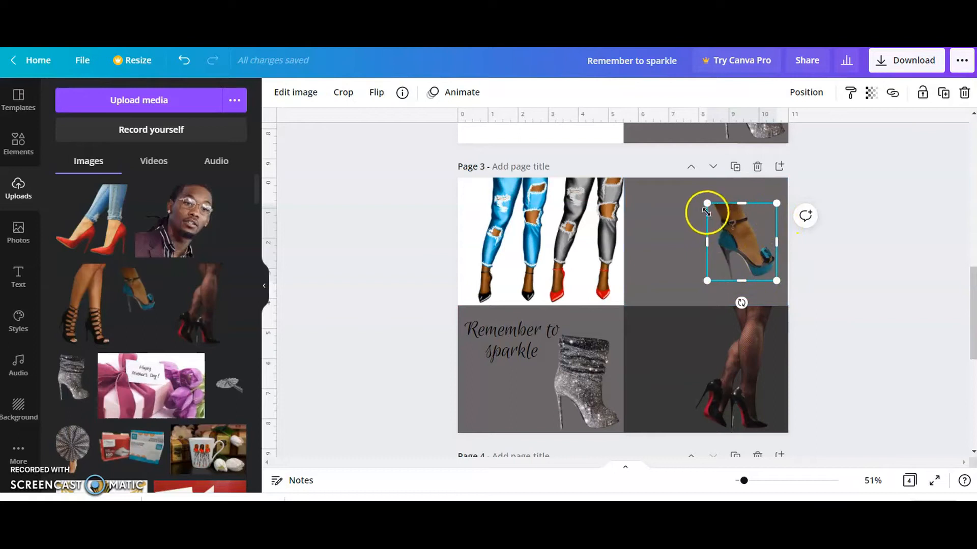
Scale the cropped teal heel image up to the full height of page 3's upper-right quadrant.
drag(706, 211, 766, 248)
drag(687, 198, 671, 177)
click(836, 263)
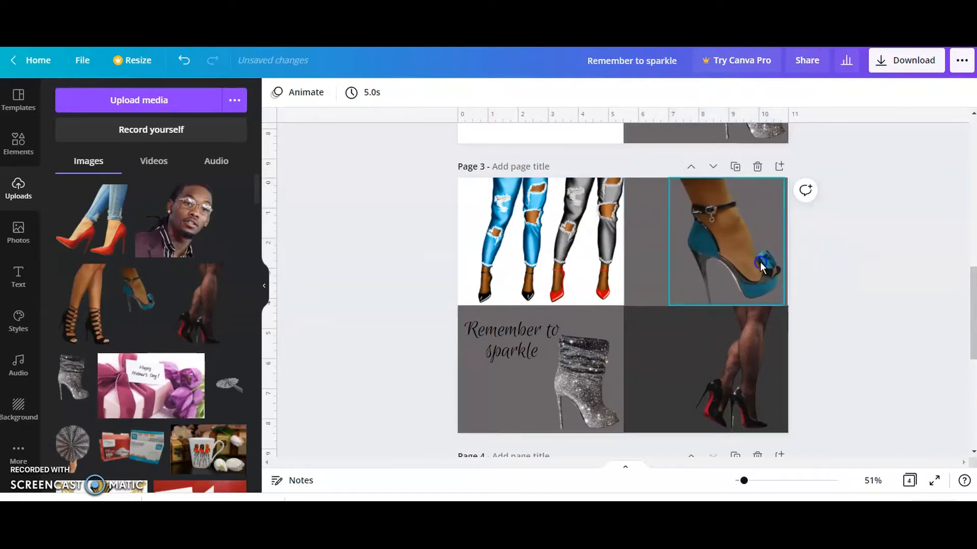
Tilt the teal heel image slightly clockwise and shift it to the right edge of page 3's upper-right quadrant.
click(760, 261)
mouse_move(725, 327)
mouse_down()
mouse_move(717, 338)
mouse_move(714, 326)
mouse_up()
click(838, 299)
drag(737, 276, 746, 281)
click(870, 316)
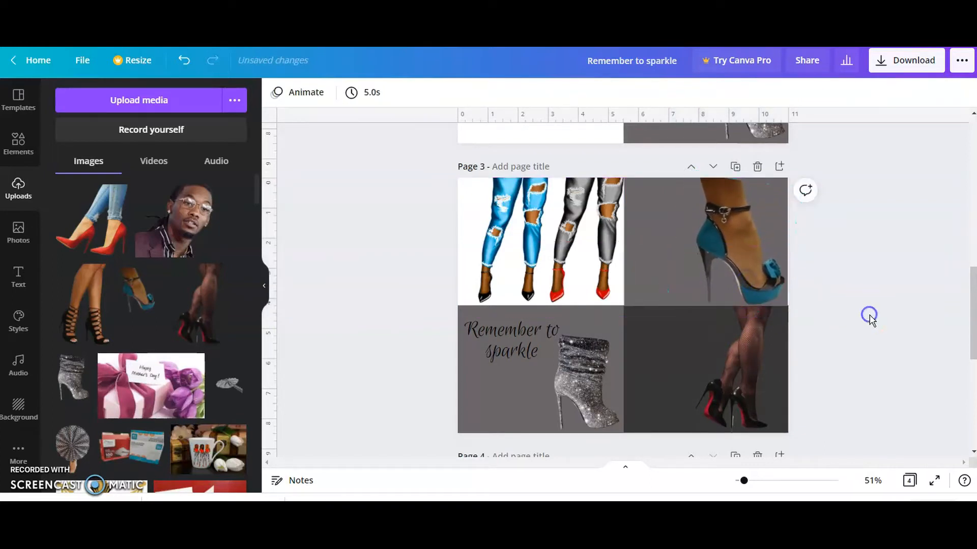
Rotate the teal heel image on page 3 so the shoe is upside down.
click(727, 234)
drag(721, 329, 727, 170)
click(872, 294)
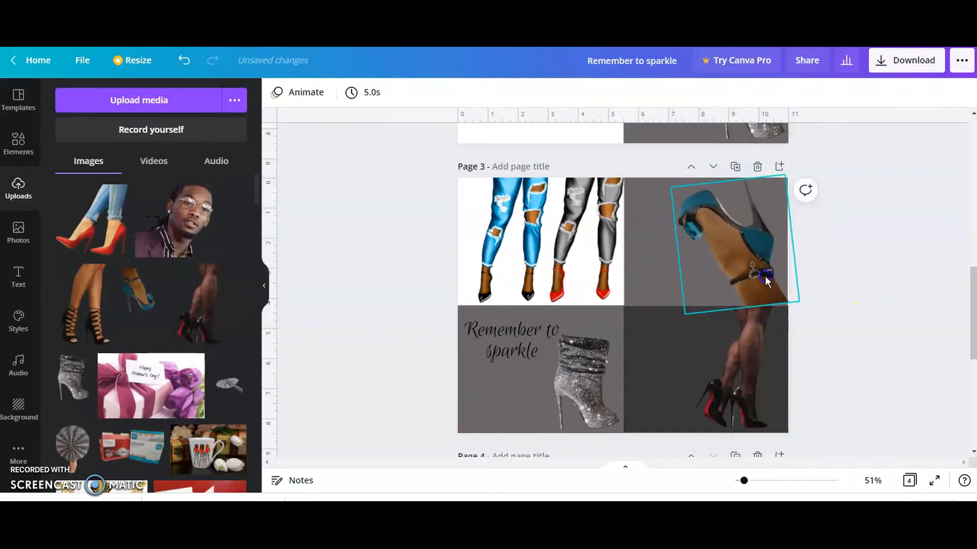
Tilt the upside-down teal heel image a little further clockwise and nudge it into place in the grey quadrant.
click(764, 275)
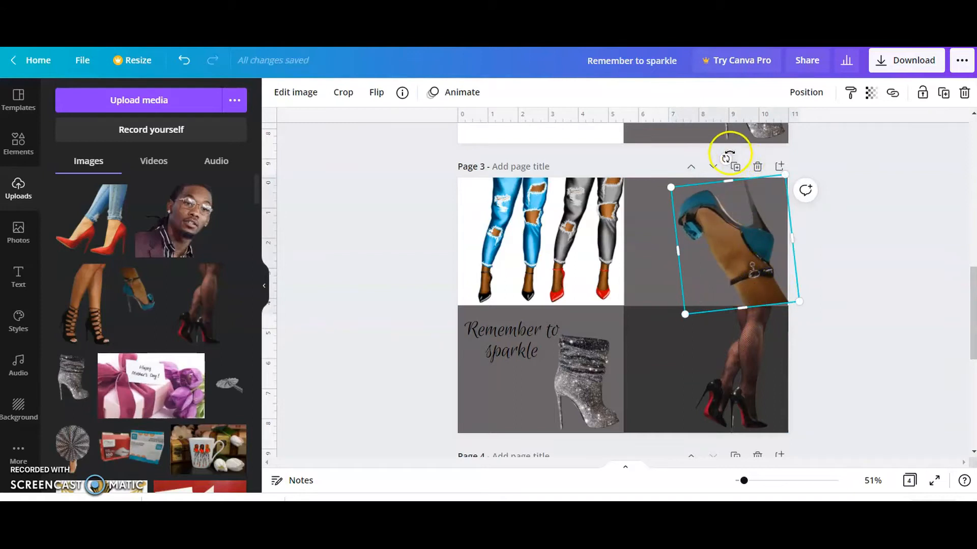
drag(725, 155, 740, 159)
drag(765, 290, 768, 286)
click(840, 298)
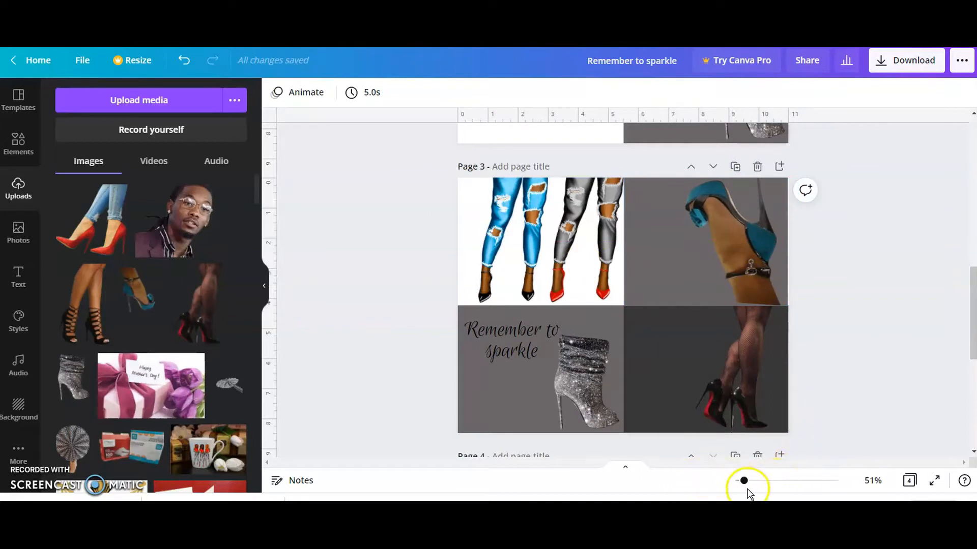
drag(742, 484, 756, 492)
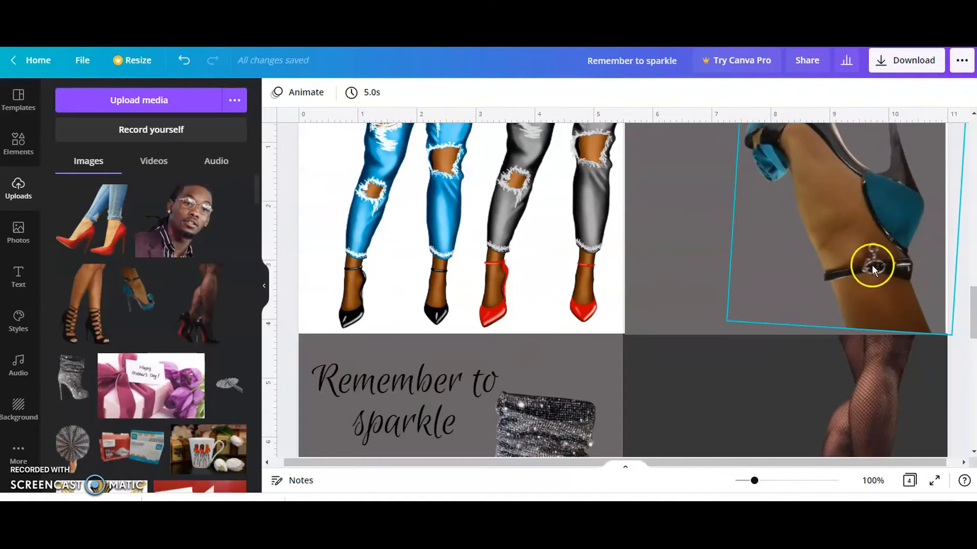
Straighten the upside-down teal heel image in page 3's upper-right quadrant so its frame is level with the page.
click(870, 287)
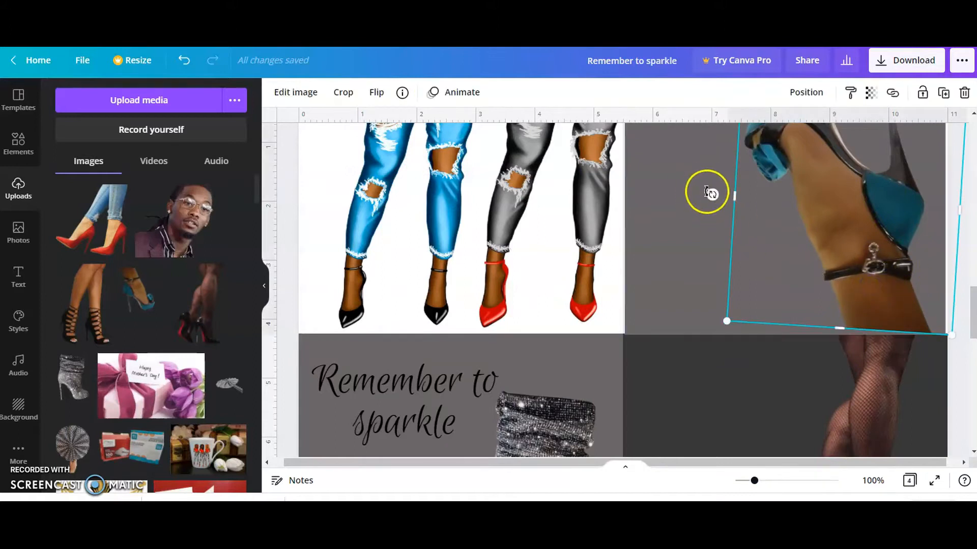
drag(711, 194, 712, 206)
drag(925, 243, 924, 250)
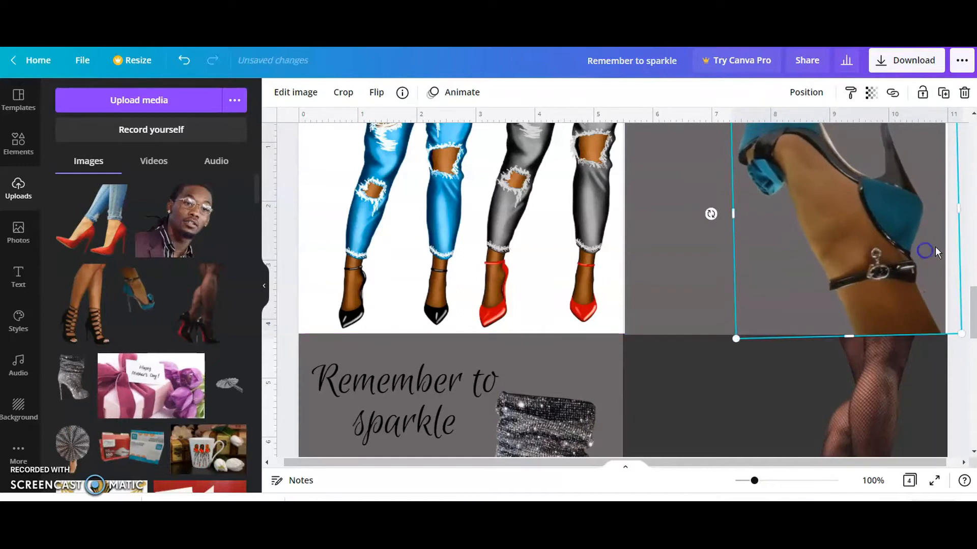
click(284, 253)
click(872, 289)
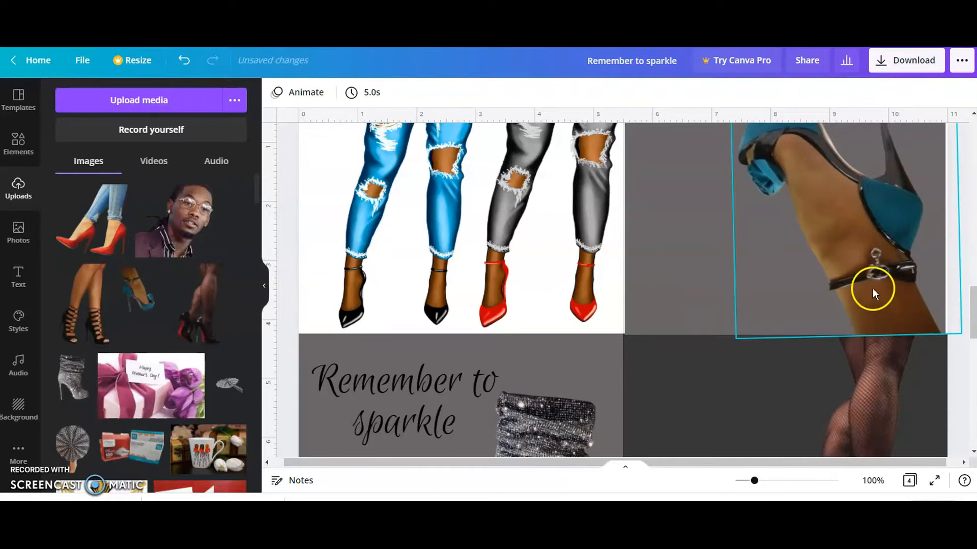
drag(710, 210, 707, 204)
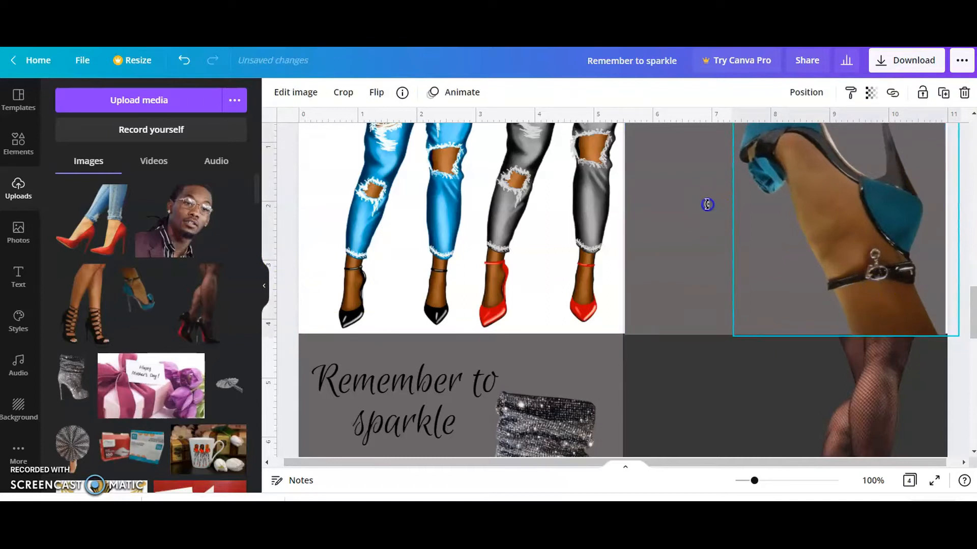
click(290, 212)
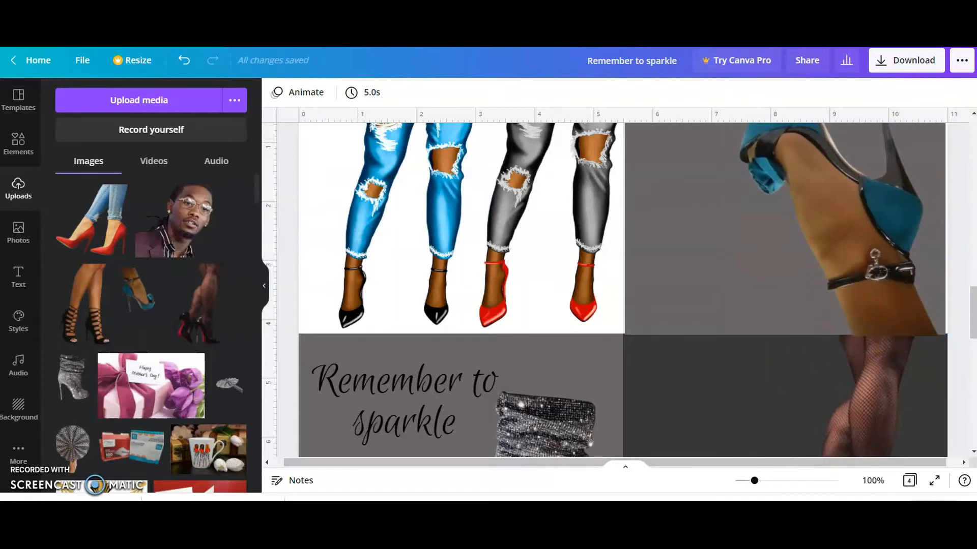
Stretch the grey rectangle behind the teal heel so its left, right and bottom edges fill page 3's upper-right quadrant.
click(654, 259)
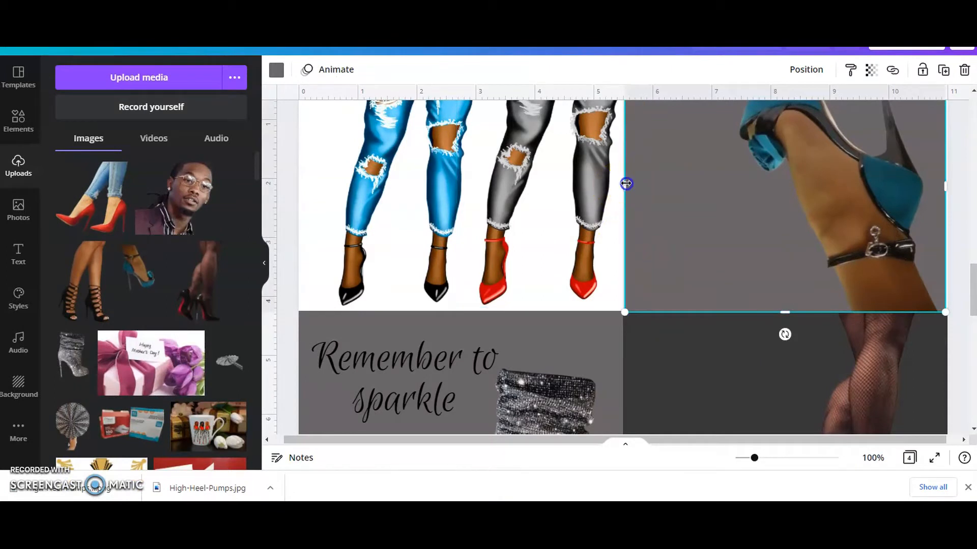
drag(624, 184, 623, 185)
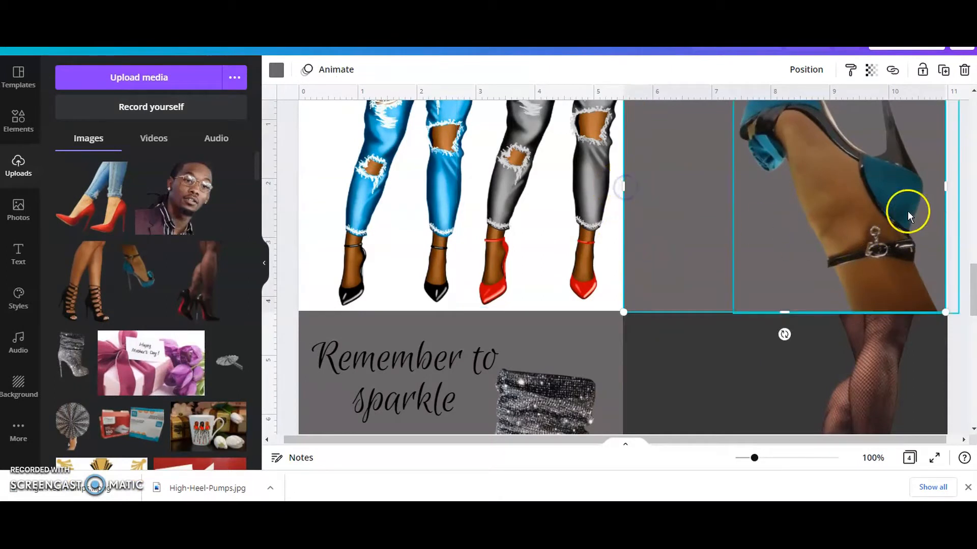
drag(946, 189, 948, 191)
click(959, 220)
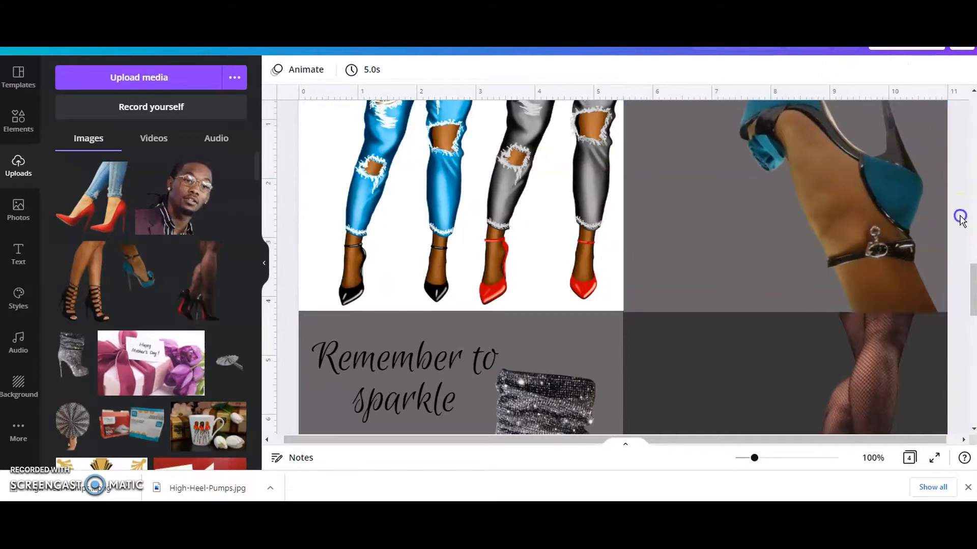
click(690, 285)
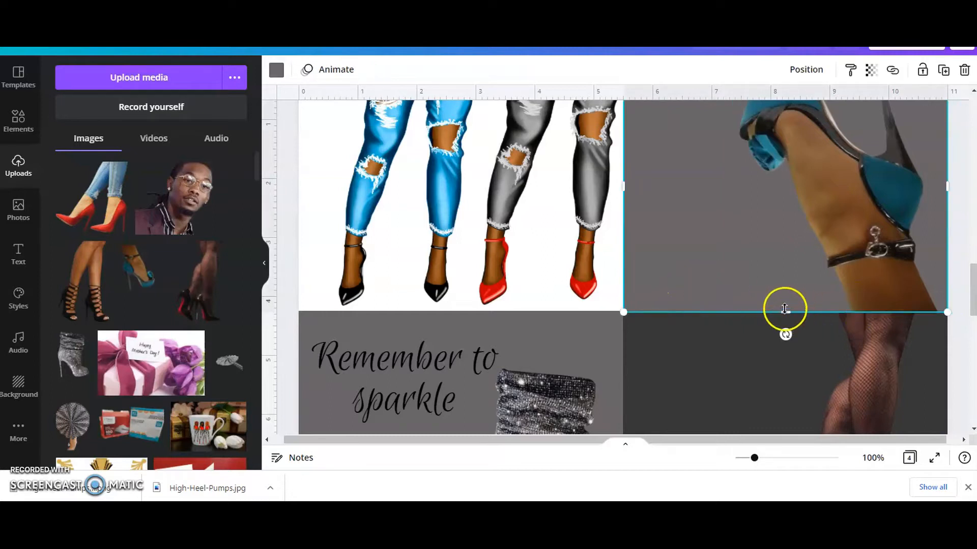
drag(784, 306, 783, 309)
Try enlarging the silver boot image in page 3's lower-left quadrant and undo the resize.
scroll(972, 279, down, 4)
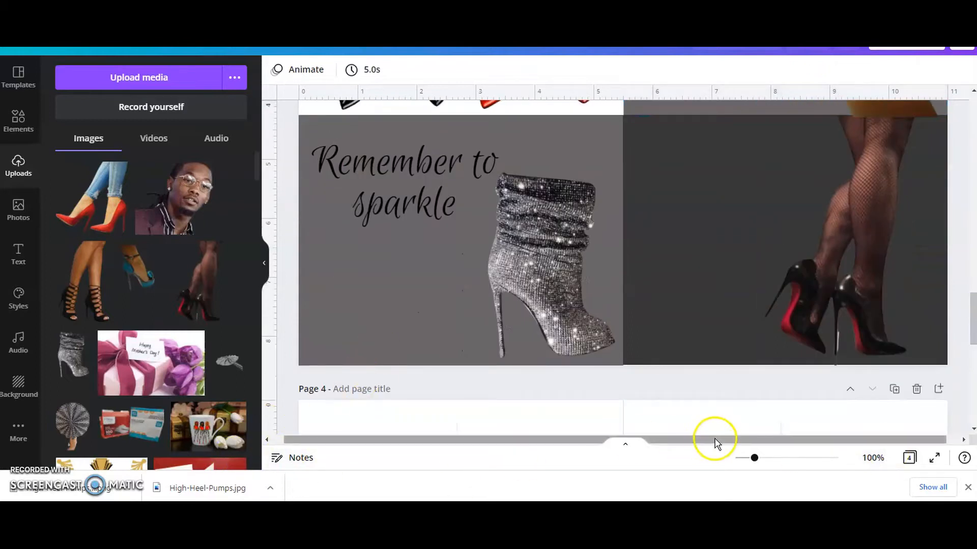
mouse_move(754, 458)
mouse_down()
mouse_move(741, 445)
mouse_move(744, 454)
mouse_up()
click(584, 263)
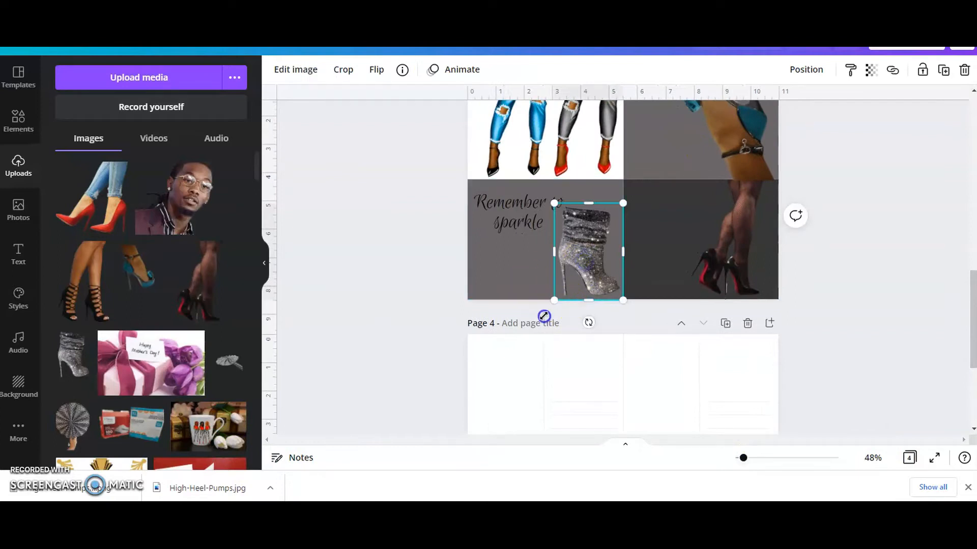
drag(544, 316, 521, 338)
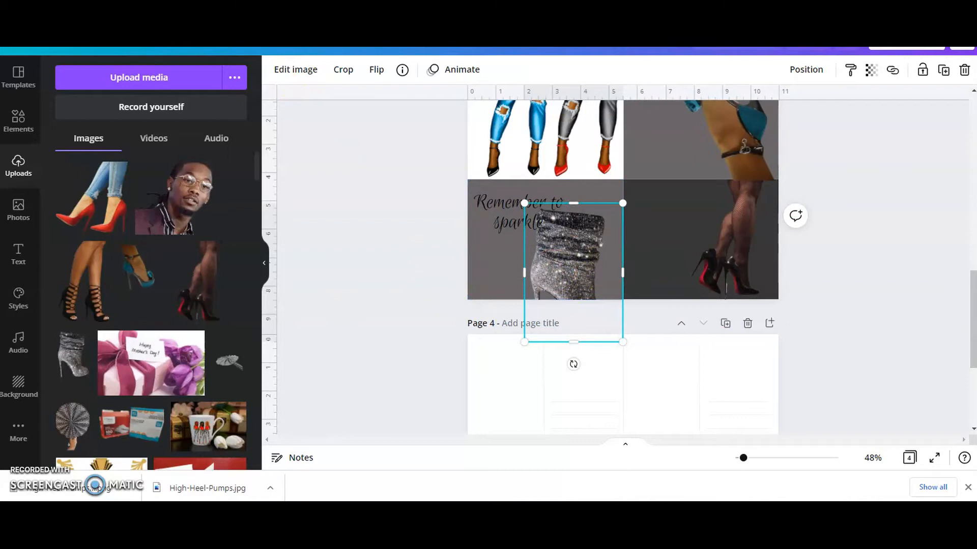
click(183, 49)
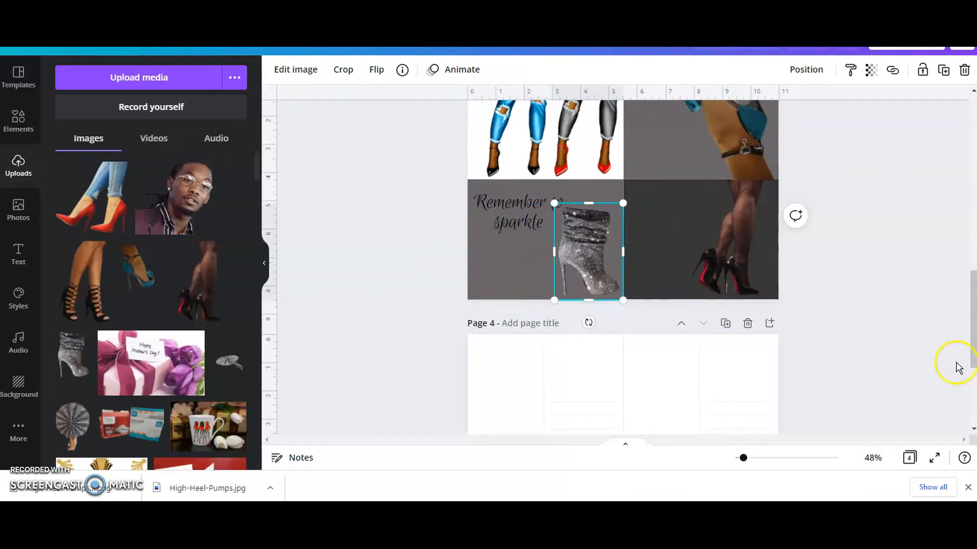
click(905, 273)
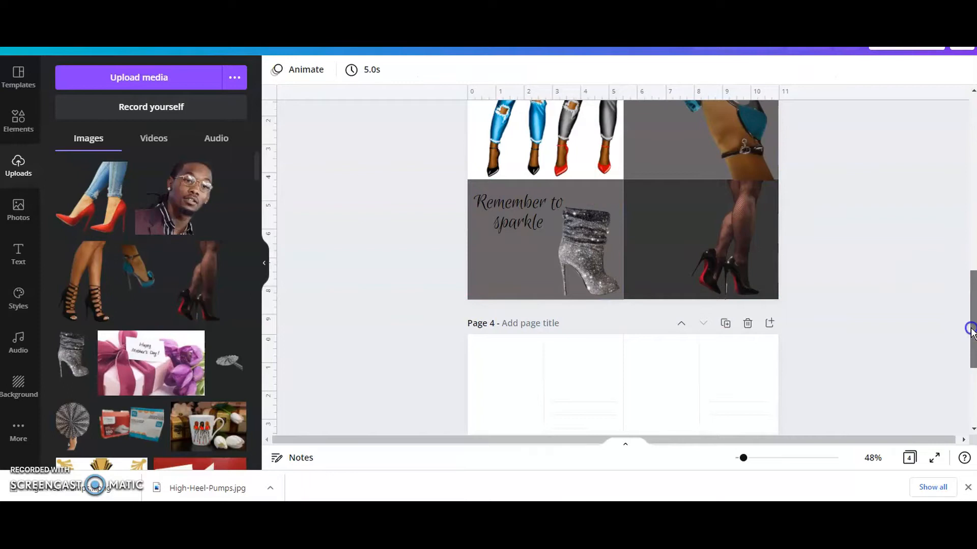
Adjust the right edge of the teal heel image to sit close to page 3's right border.
scroll(972, 326, up, 2)
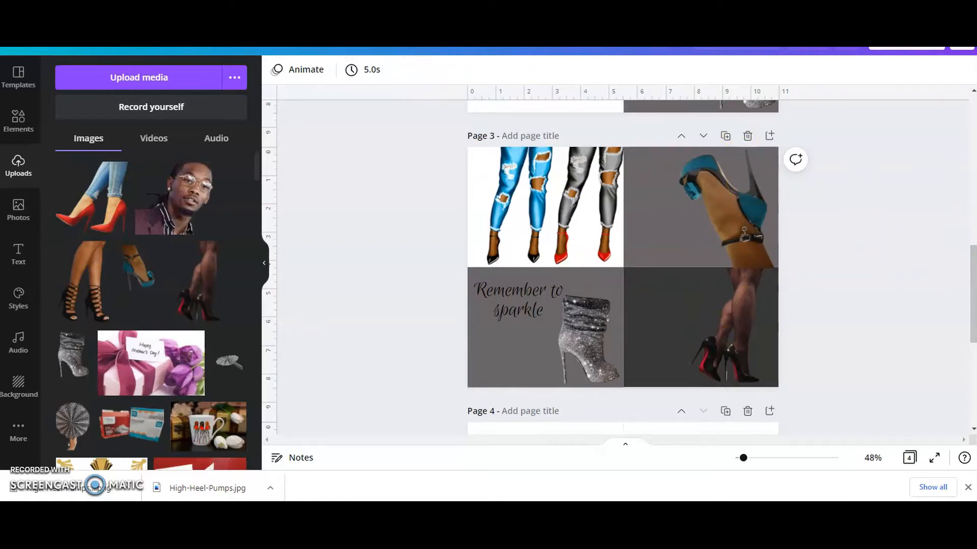
click(775, 209)
drag(775, 209, 781, 219)
click(856, 308)
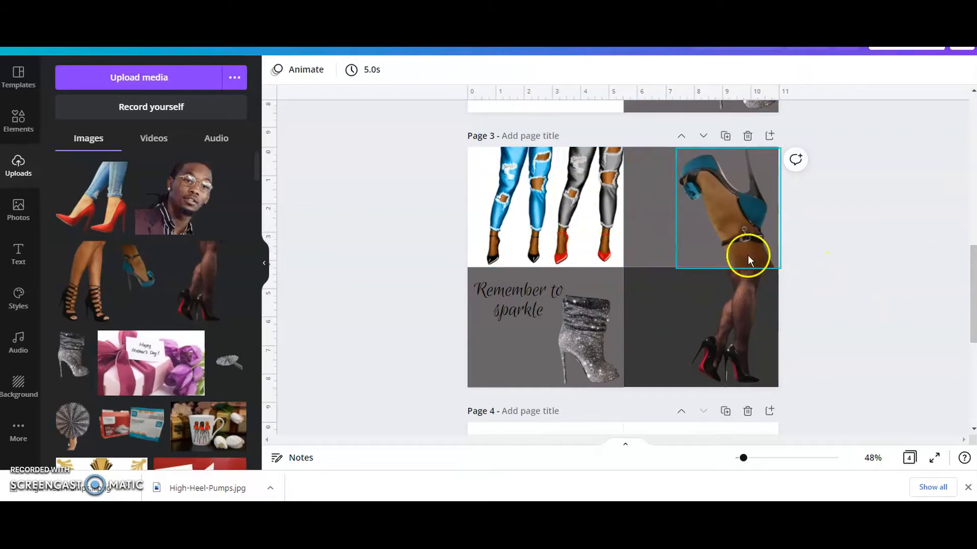
Add a blank fifth page after page 4.
drag(969, 269, 971, 158)
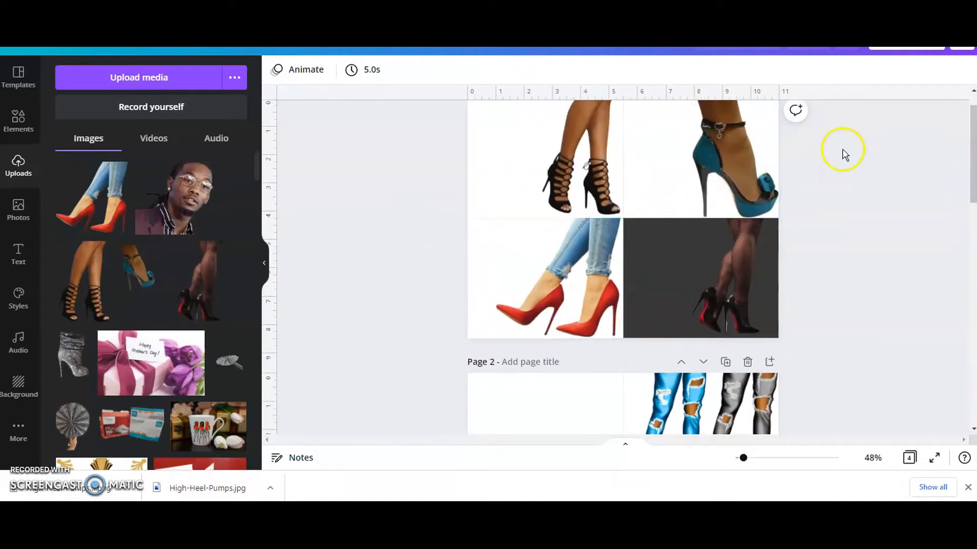
drag(968, 134, 972, 255)
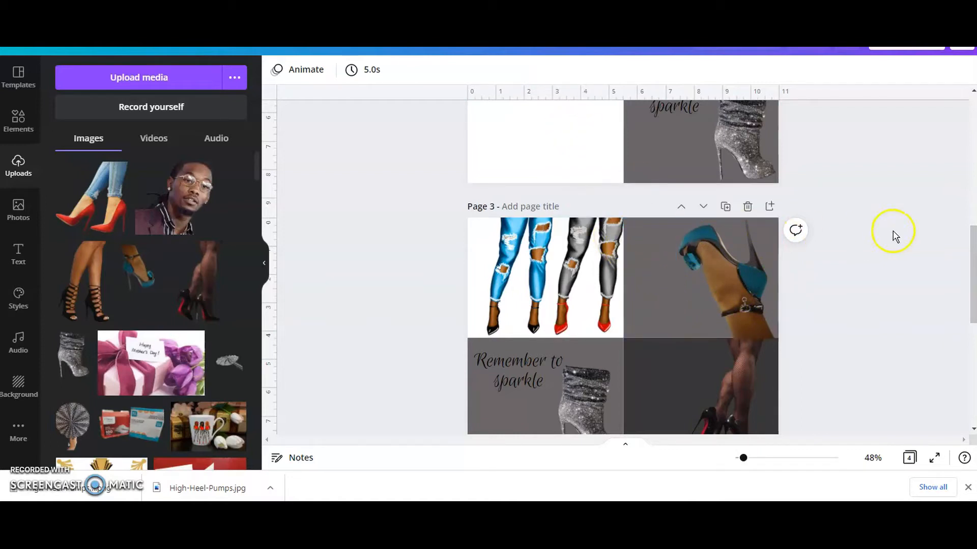
drag(972, 283, 970, 150)
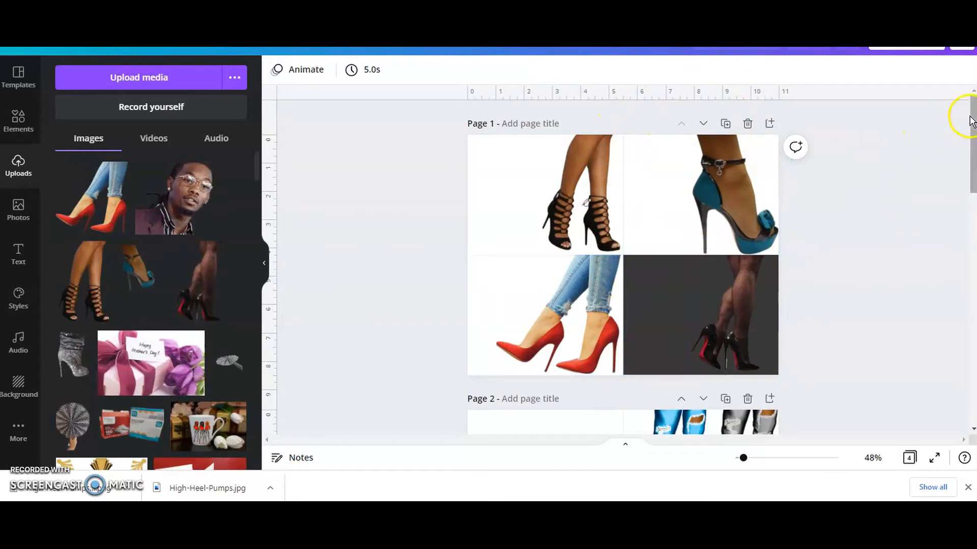
drag(970, 123, 971, 348)
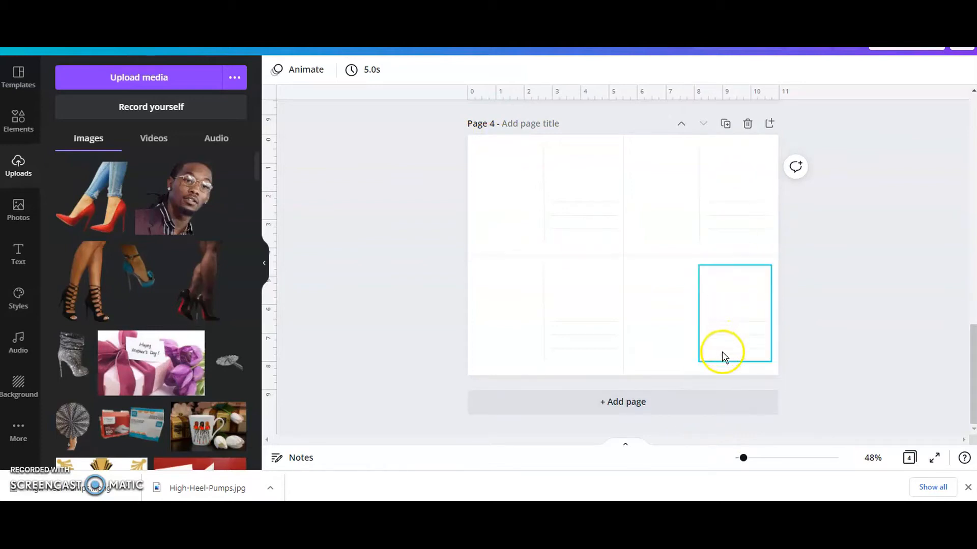
click(717, 407)
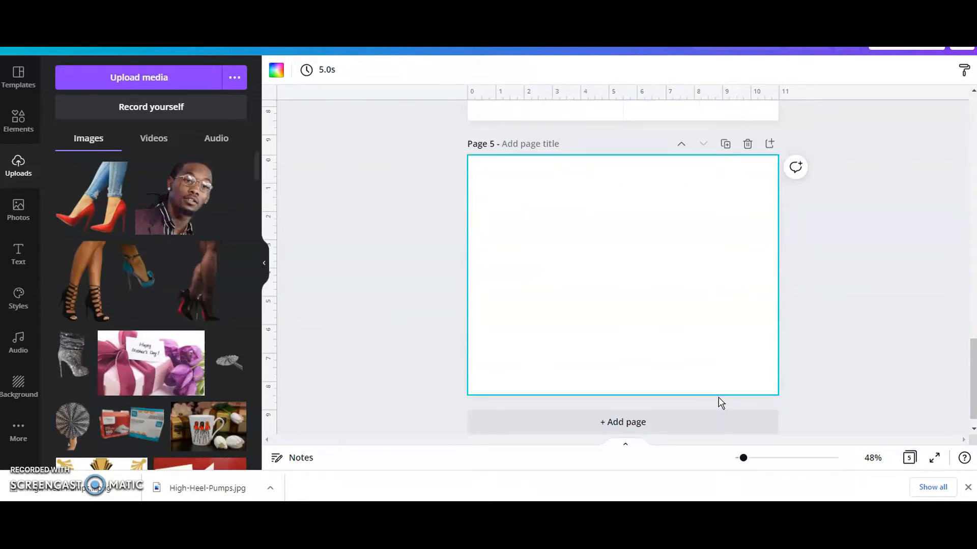
Insert a horizontal line across the middle of page 5 and extend both ends to the page edges.
click(8, 133)
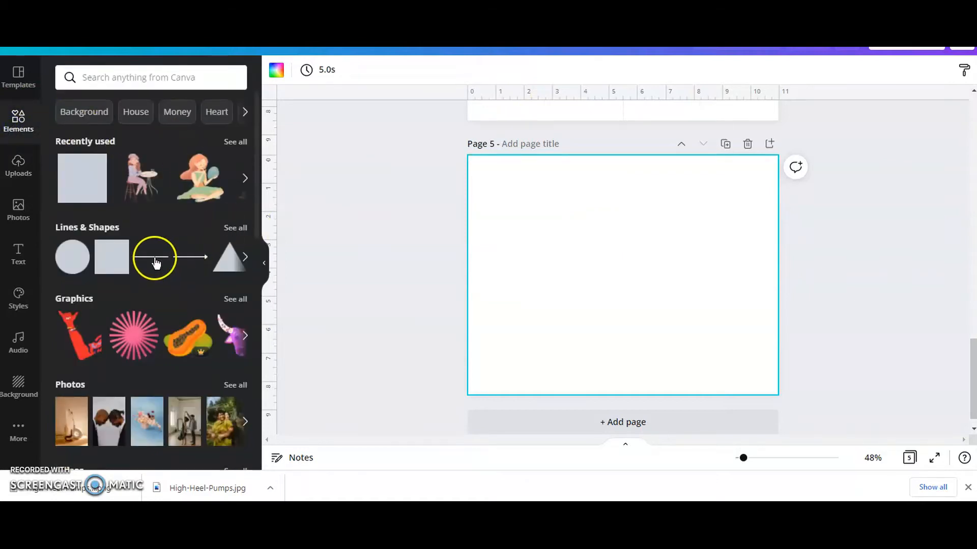
click(155, 263)
drag(569, 274, 466, 276)
drag(675, 275, 778, 273)
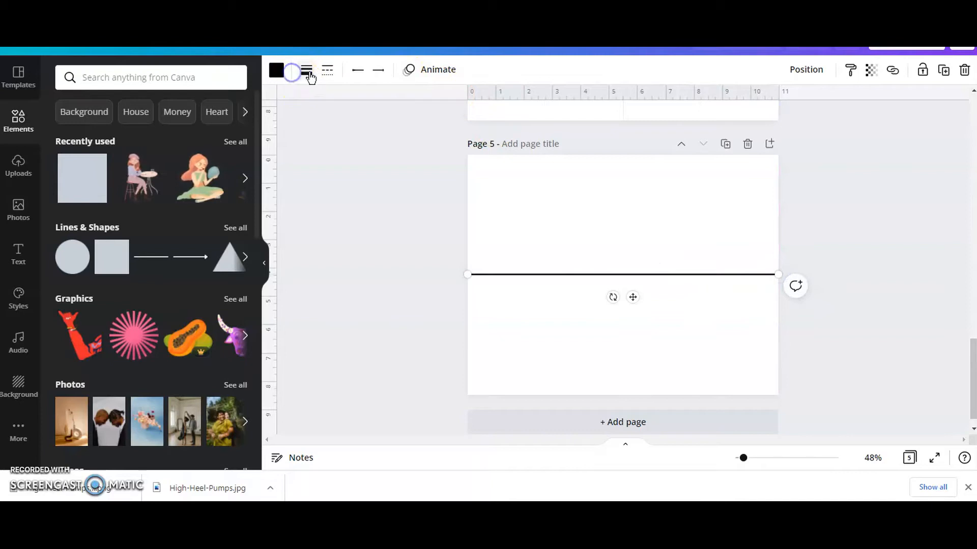
Set the horizontal line's weight to 1 and its colour to the light grey document colour.
click(308, 72)
click(373, 108)
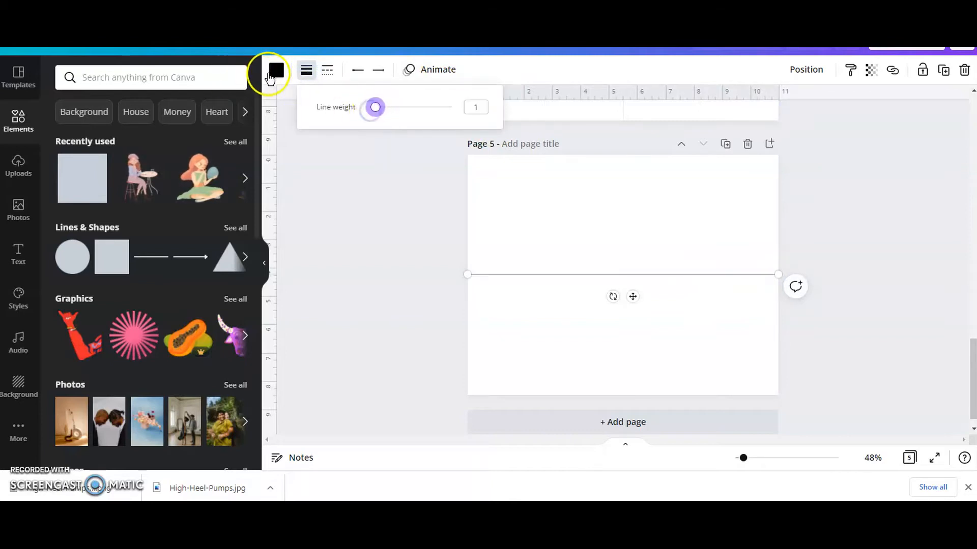
click(270, 76)
click(194, 135)
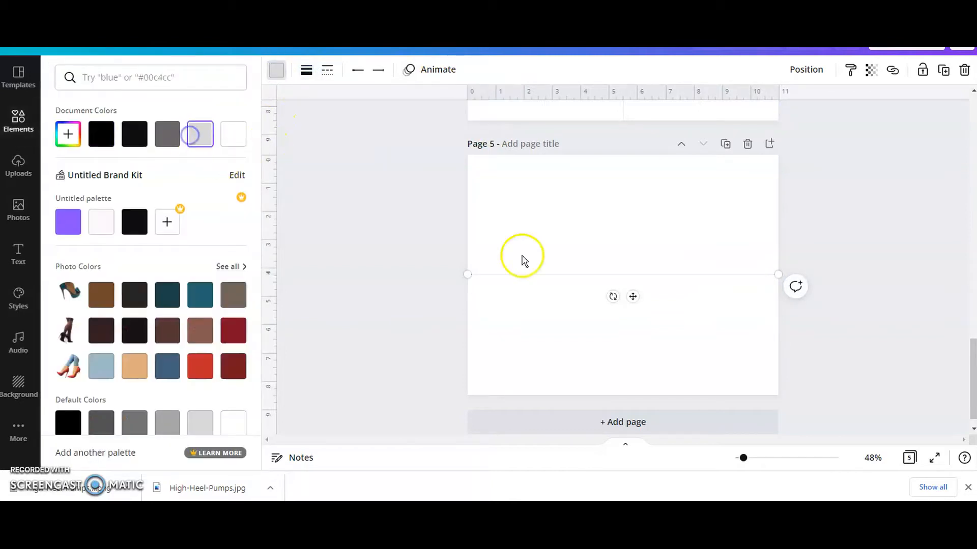
click(915, 383)
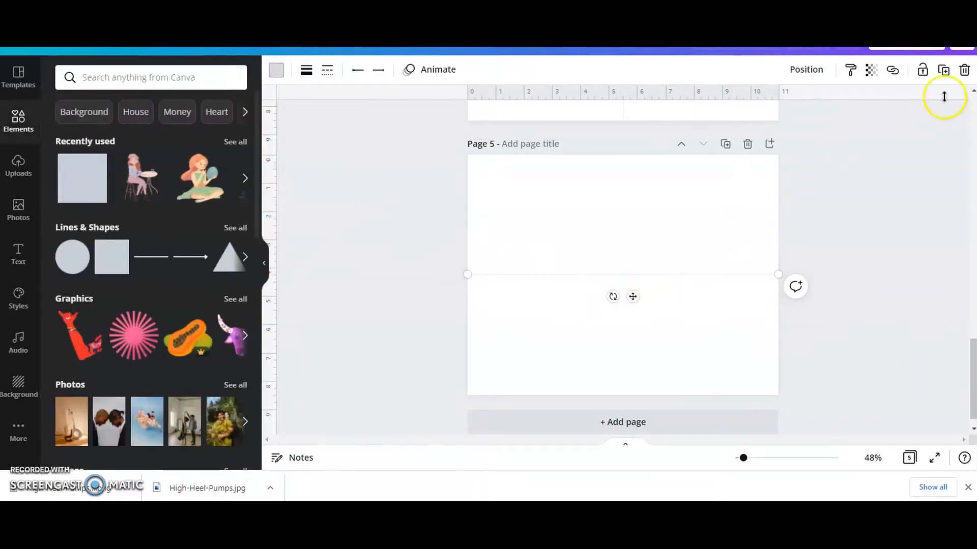
Duplicate the line, rotate the copy vertical near page 5's centre, and shorten its ends to the page's top and bottom edges.
click(944, 69)
drag(619, 303, 651, 295)
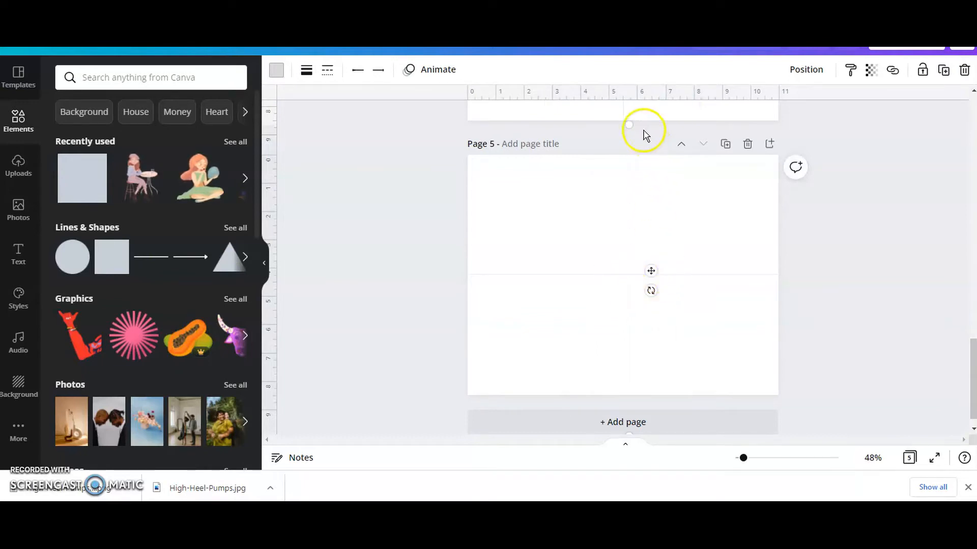
drag(630, 123, 629, 155)
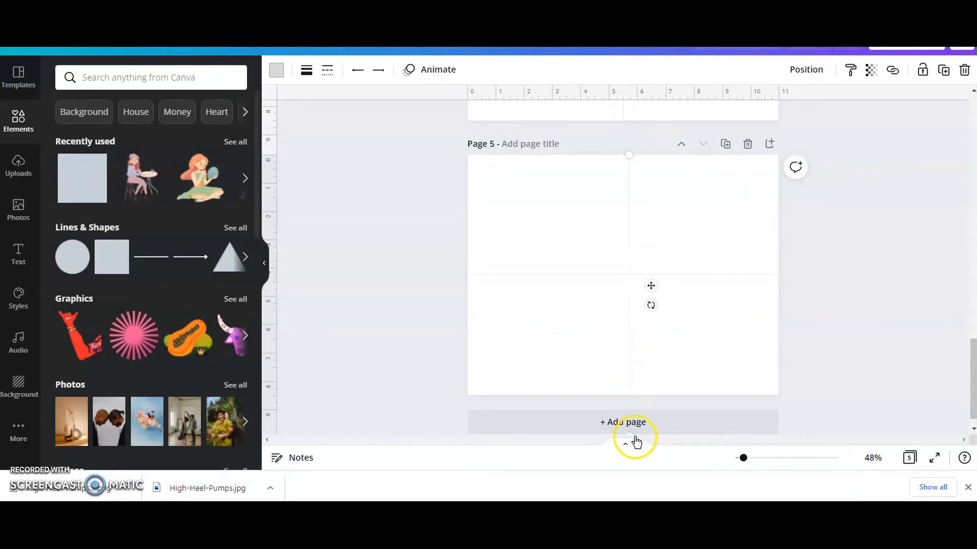
click(638, 395)
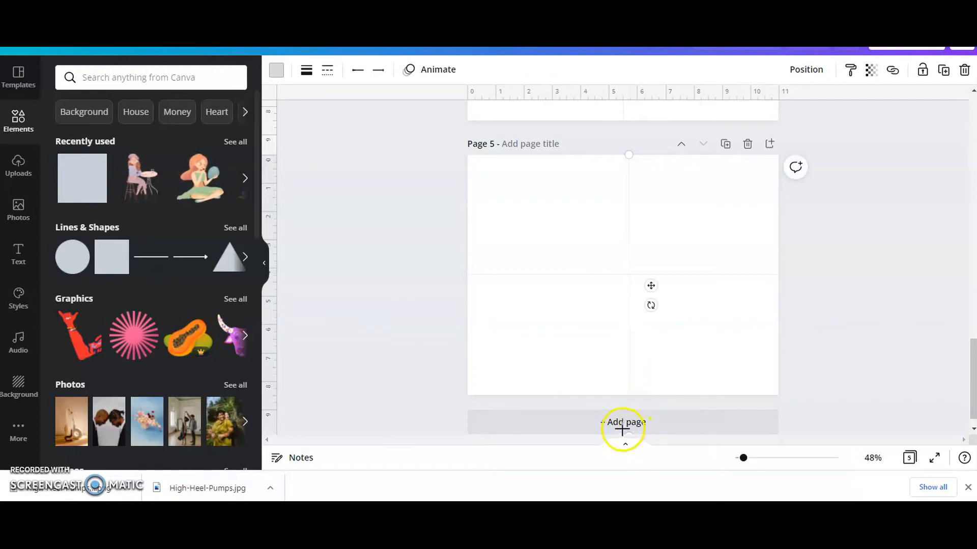
drag(628, 430, 630, 396)
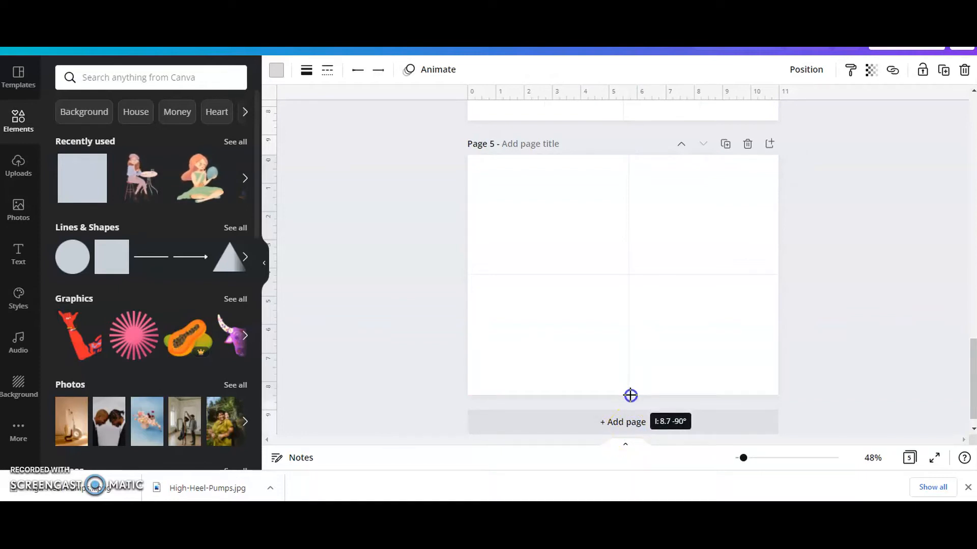
click(812, 288)
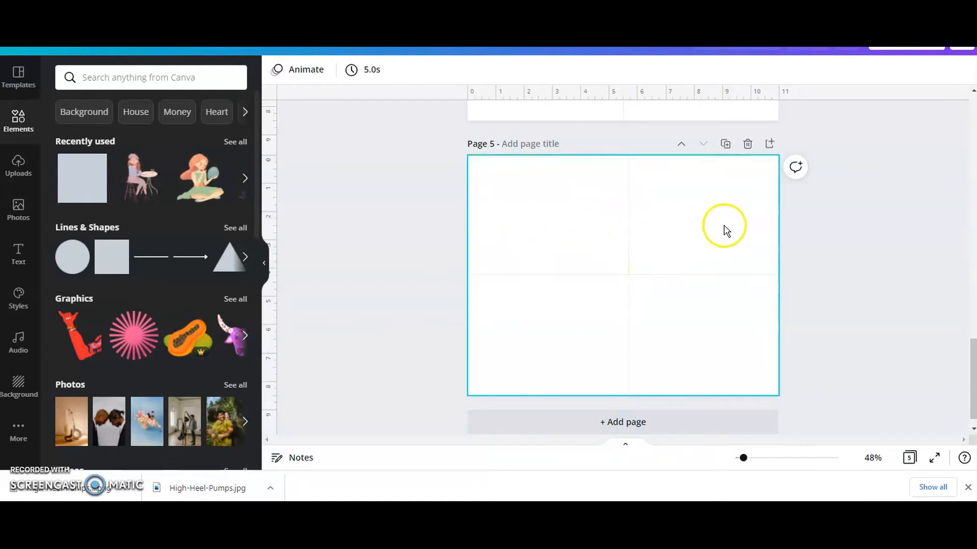
Add a purple square to page 5 and resize it to fill the upper-left quadrant.
click(566, 215)
click(710, 230)
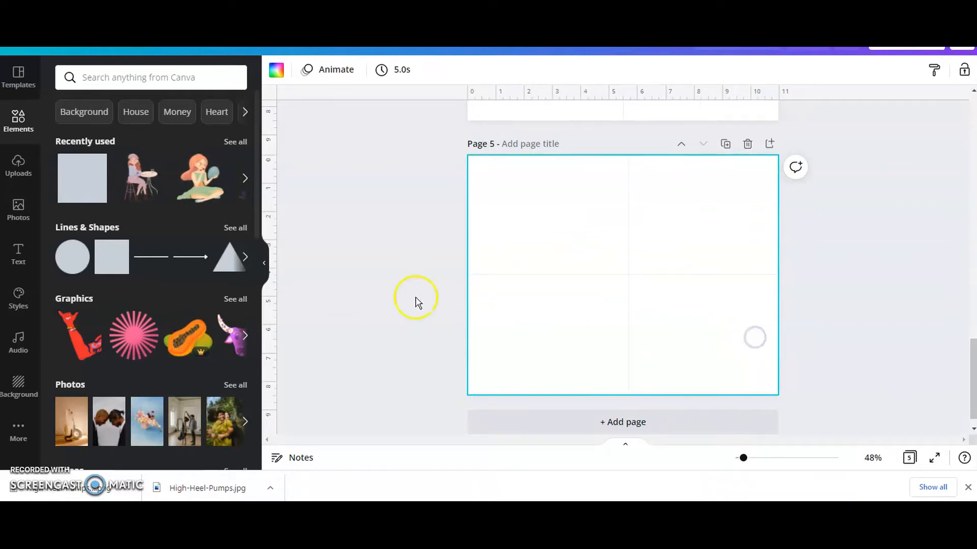
click(68, 176)
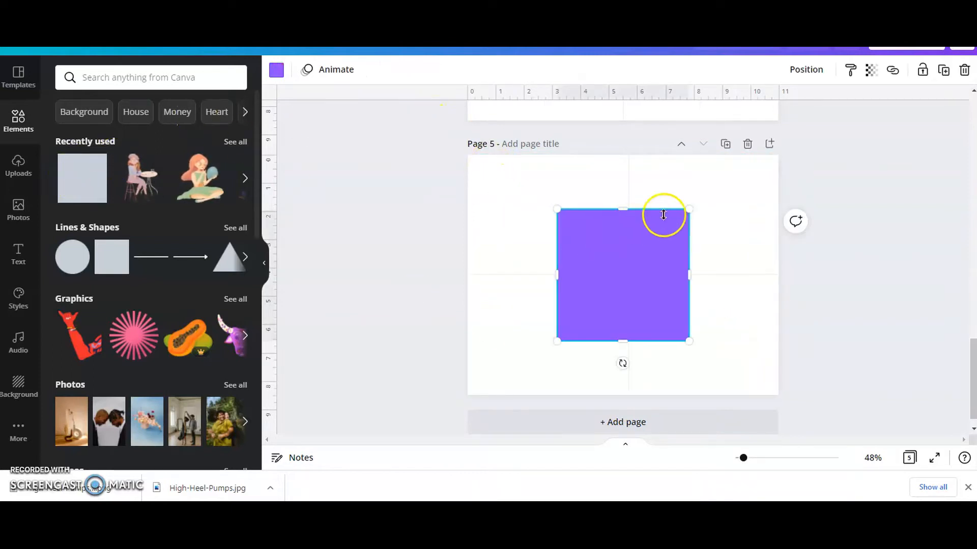
drag(619, 247, 532, 183)
drag(598, 208, 625, 215)
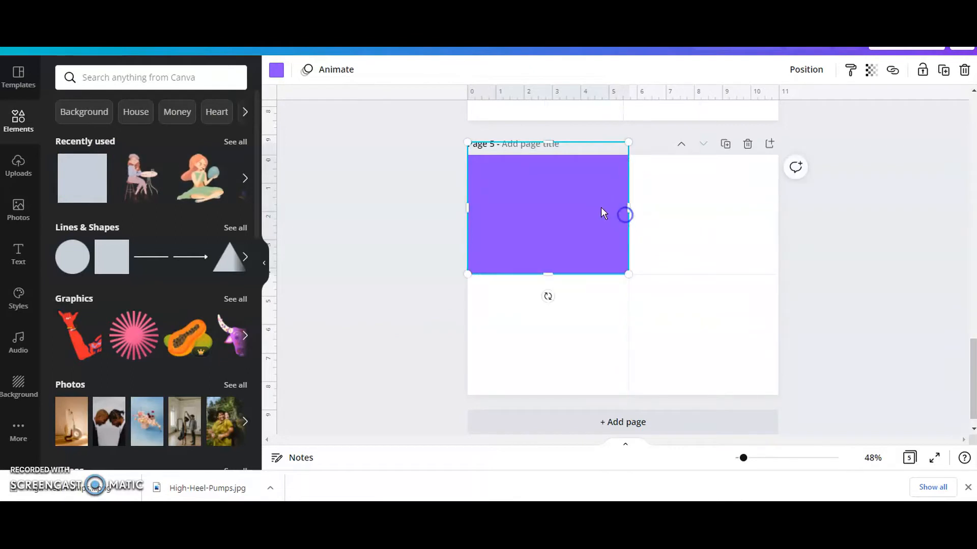
drag(547, 142, 547, 155)
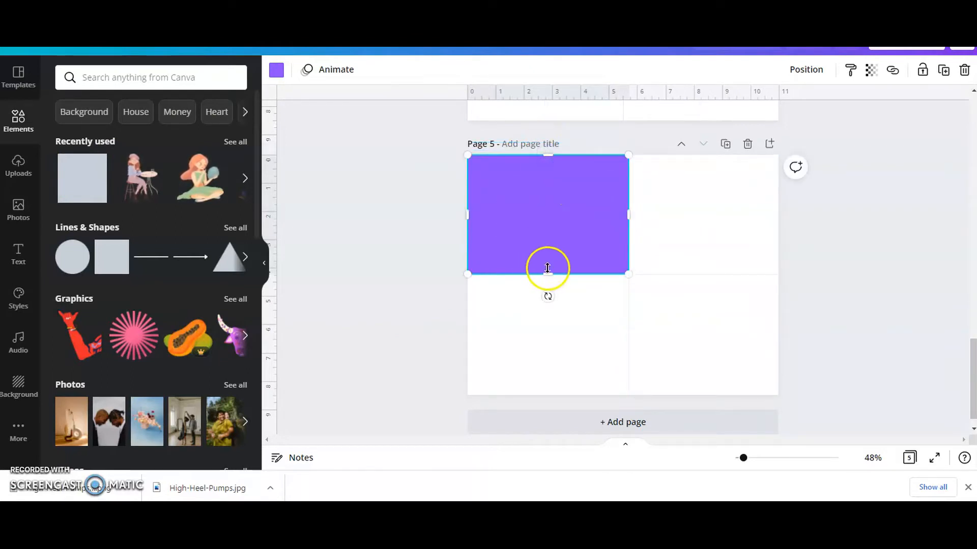
Realign the purple square and the horizontal line at the upper-left quadrant's edge, and remove the square from page 5.
drag(547, 275, 550, 272)
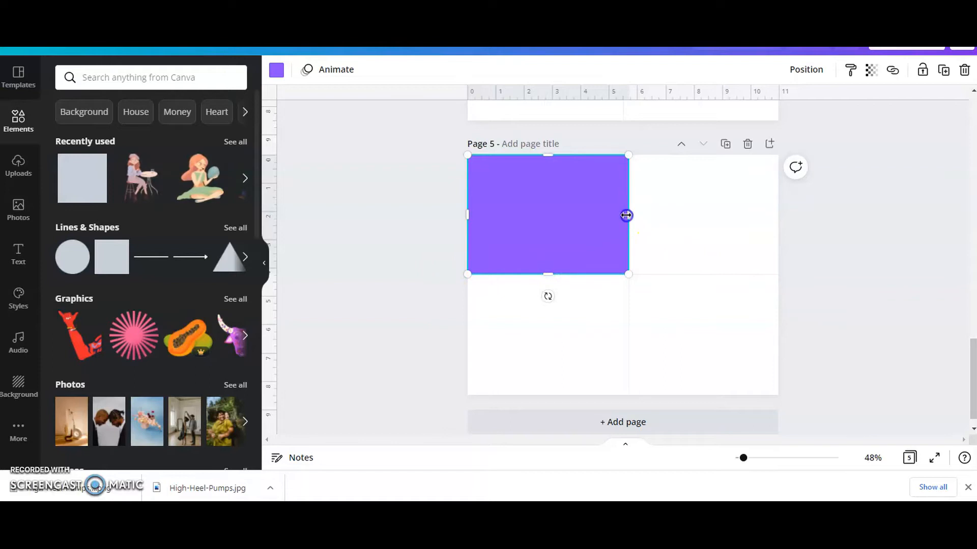
drag(628, 215, 625, 214)
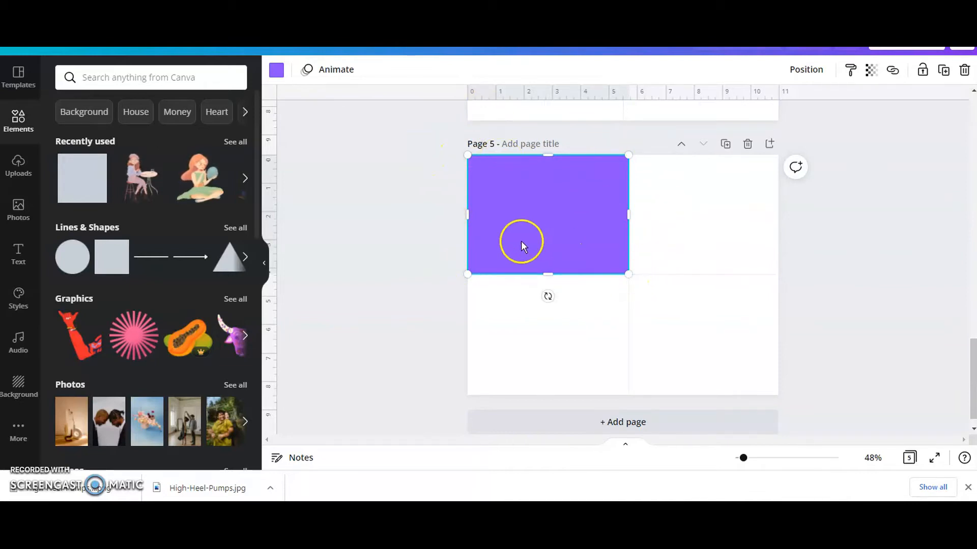
click(723, 275)
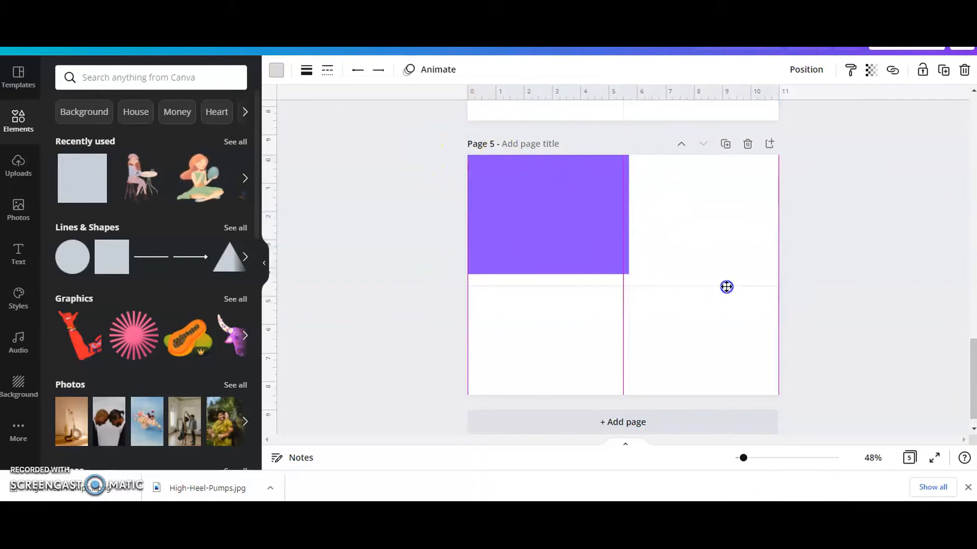
drag(727, 286, 724, 273)
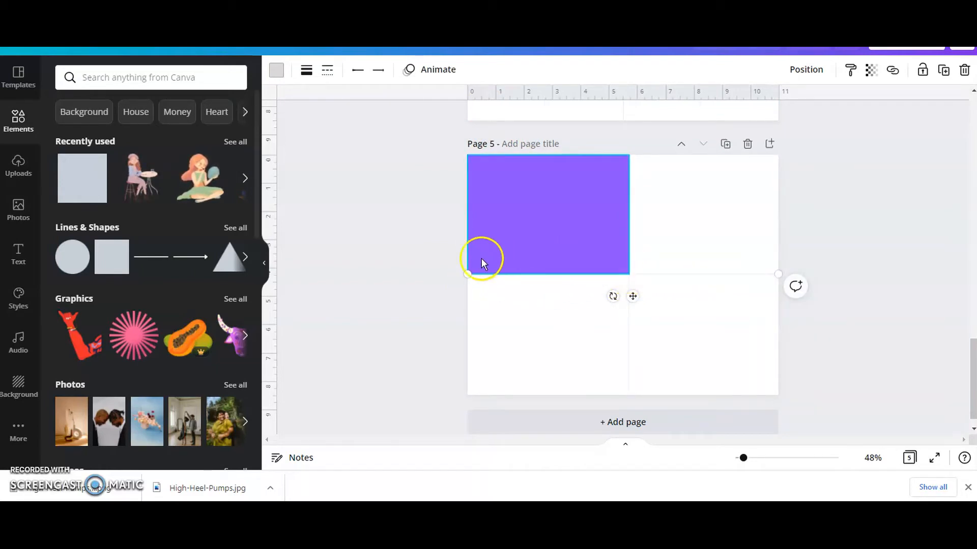
drag(502, 242, 399, 229)
Align the horizontal line with page 5's mid-height, spanning both side edges, and nudge the vertical divider into place.
click(601, 275)
drag(600, 274, 600, 279)
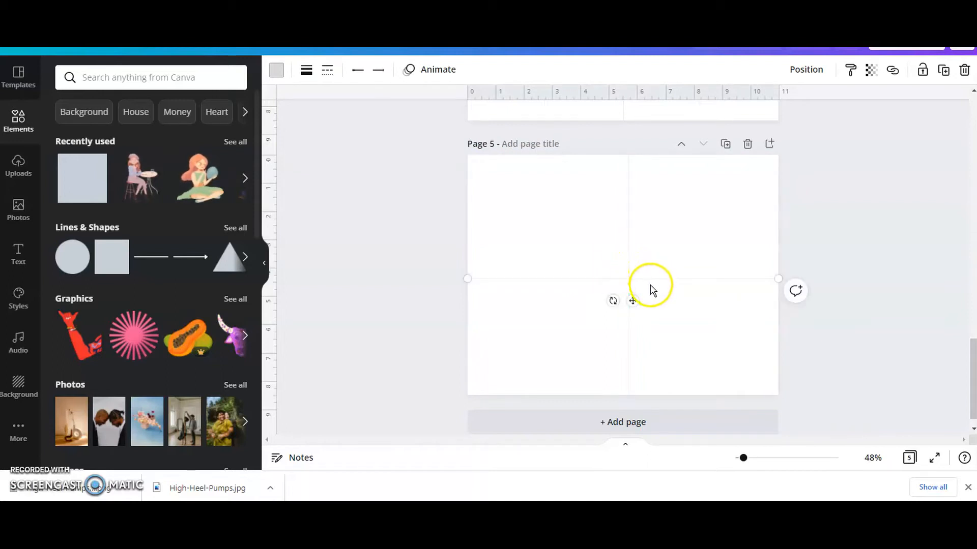
mouse_move(579, 279)
mouse_down()
mouse_move(575, 306)
mouse_move(581, 263)
mouse_move(580, 283)
mouse_move(581, 274)
mouse_up()
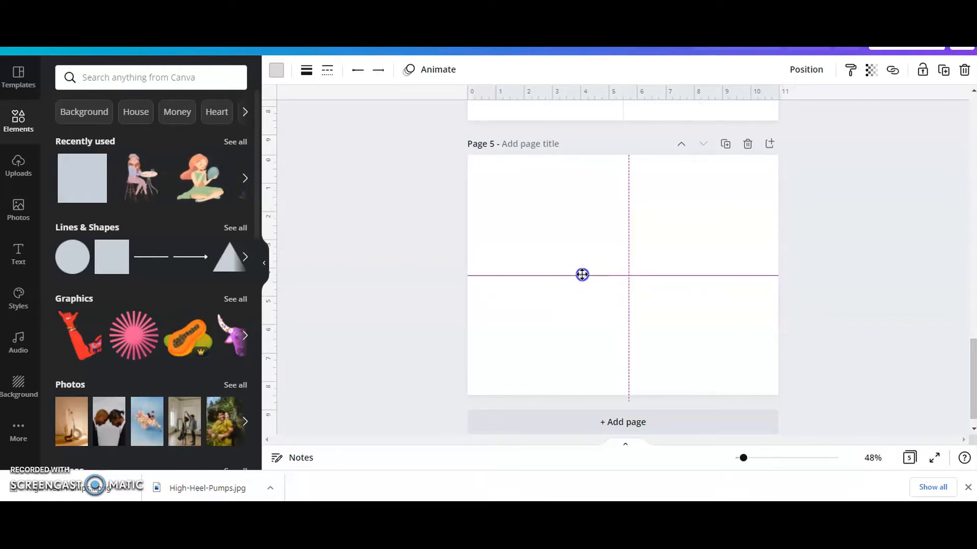
drag(582, 274, 581, 275)
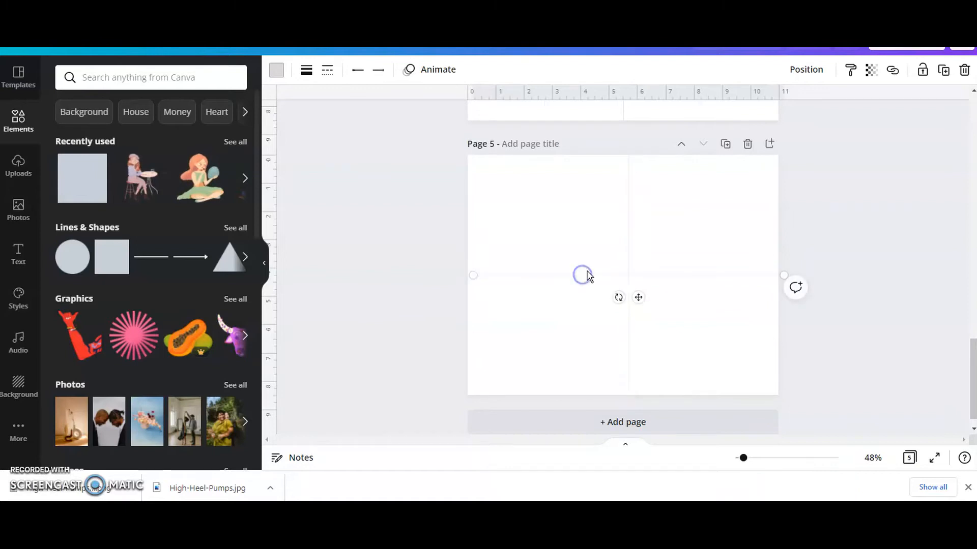
click(628, 247)
mouse_move(628, 248)
mouse_down()
mouse_move(672, 248)
mouse_move(628, 246)
mouse_up()
click(576, 277)
mouse_move(578, 281)
mouse_down()
mouse_move(573, 266)
mouse_move(568, 275)
mouse_up()
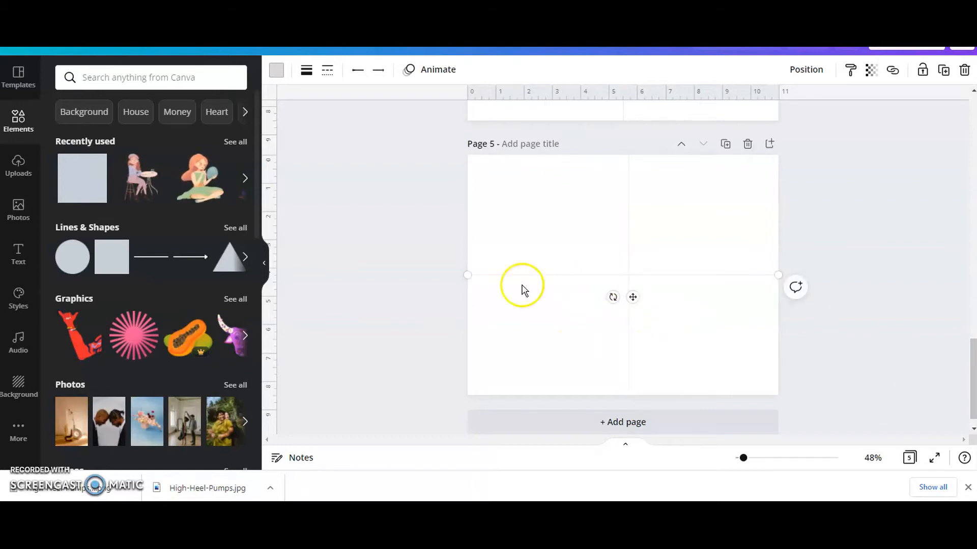
Add a new purple square to page 5 and fit its edges to the divider lines to cover the upper-left quadrant.
click(89, 193)
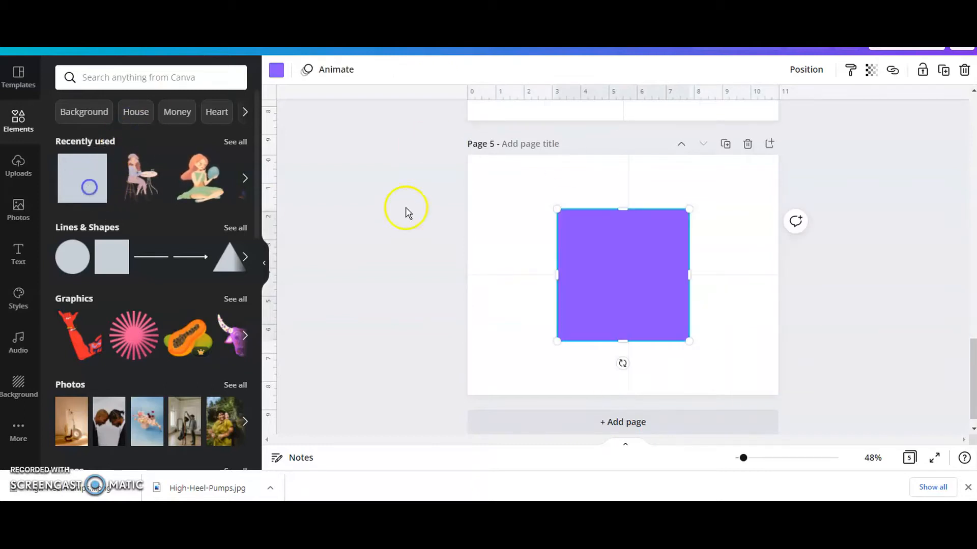
drag(582, 290, 517, 233)
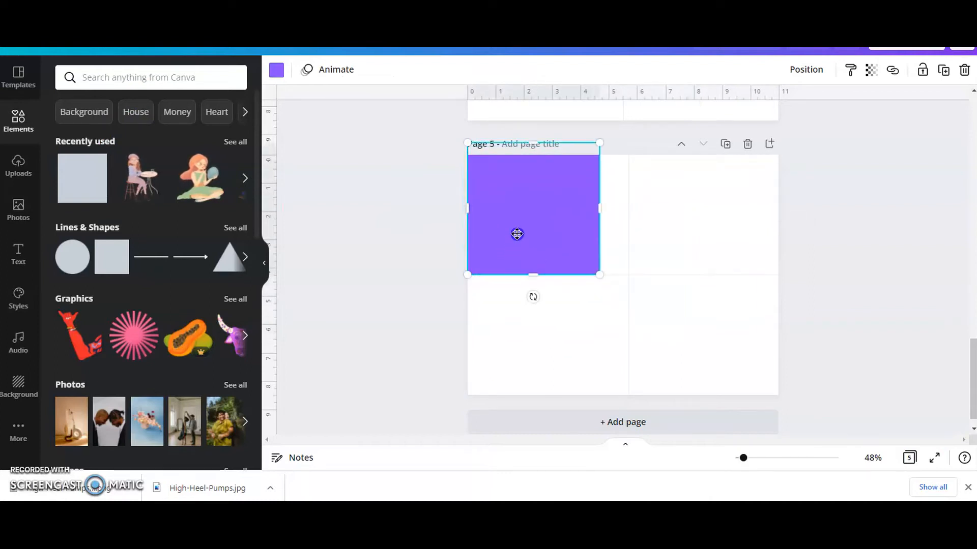
drag(599, 215, 630, 217)
mouse_move(551, 145)
mouse_down()
mouse_move(556, 165)
mouse_move(559, 156)
mouse_up()
click(560, 349)
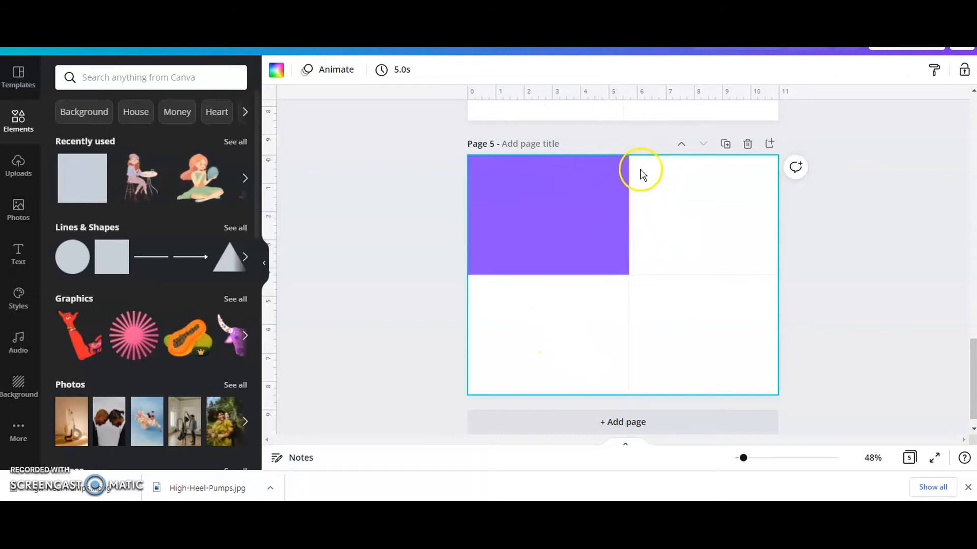
click(869, 319)
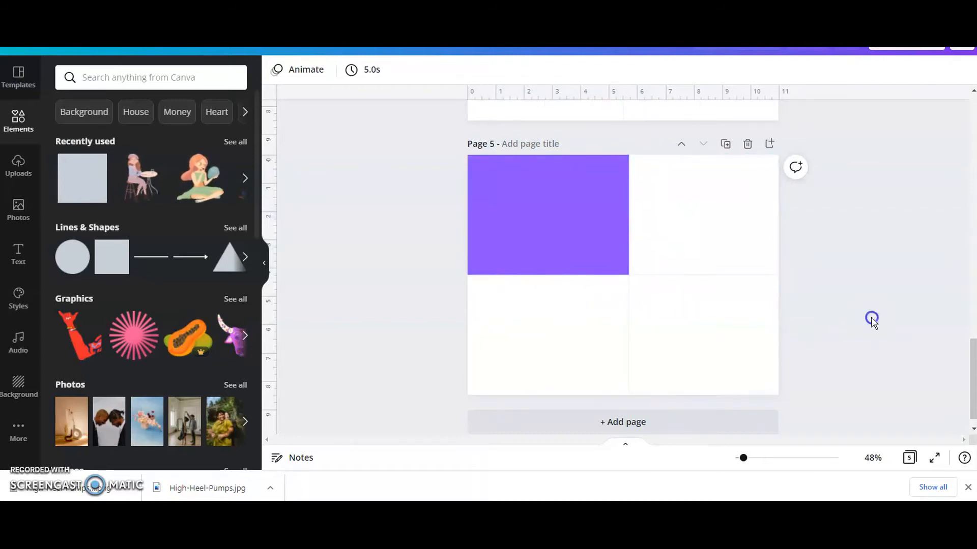
click(491, 245)
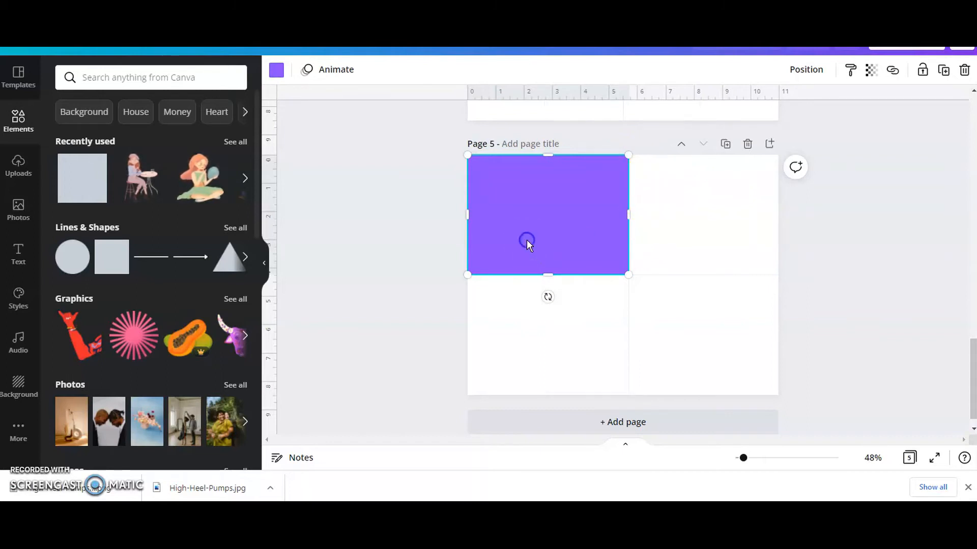
Insert another line, rotate it vertical and place it in the middle of page 5's lower-right quadrant.
click(142, 256)
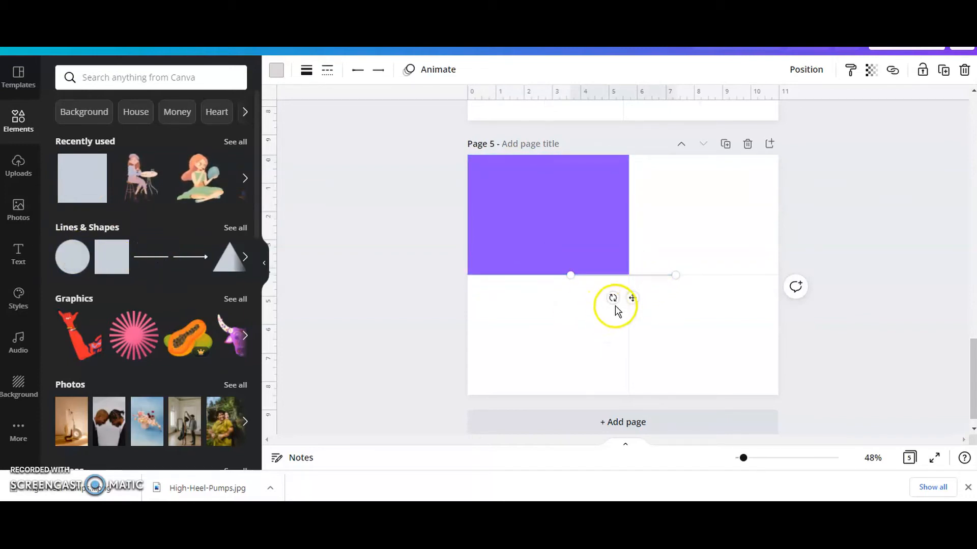
drag(612, 298, 700, 349)
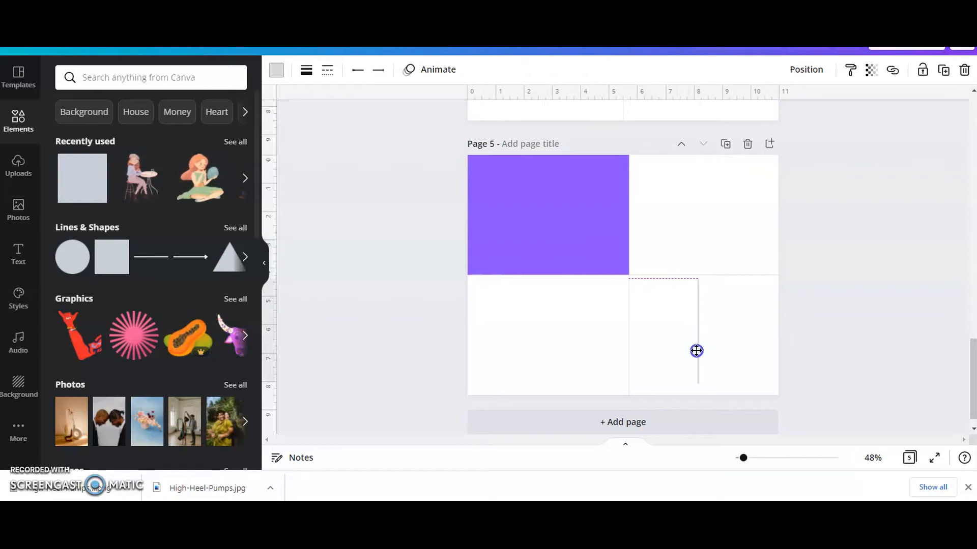
drag(696, 351, 697, 350)
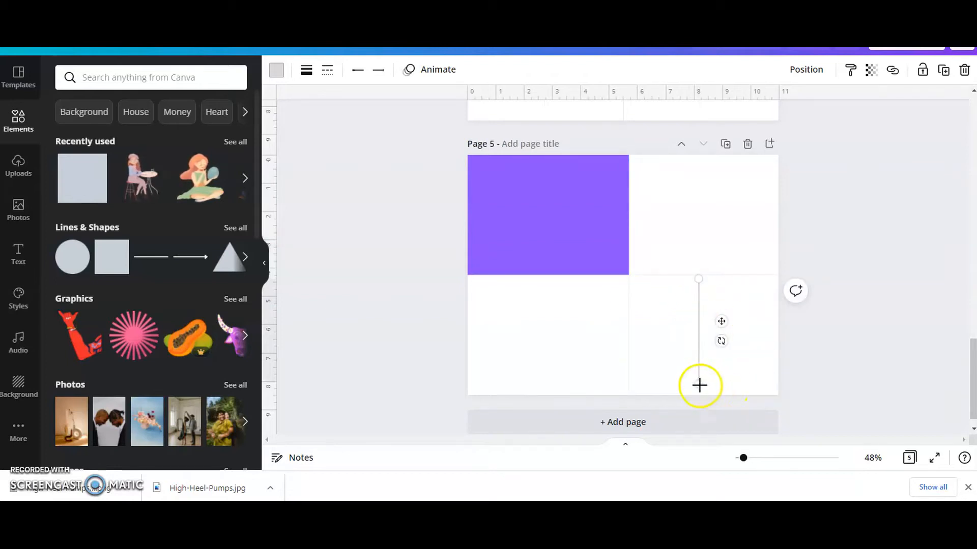
click(829, 336)
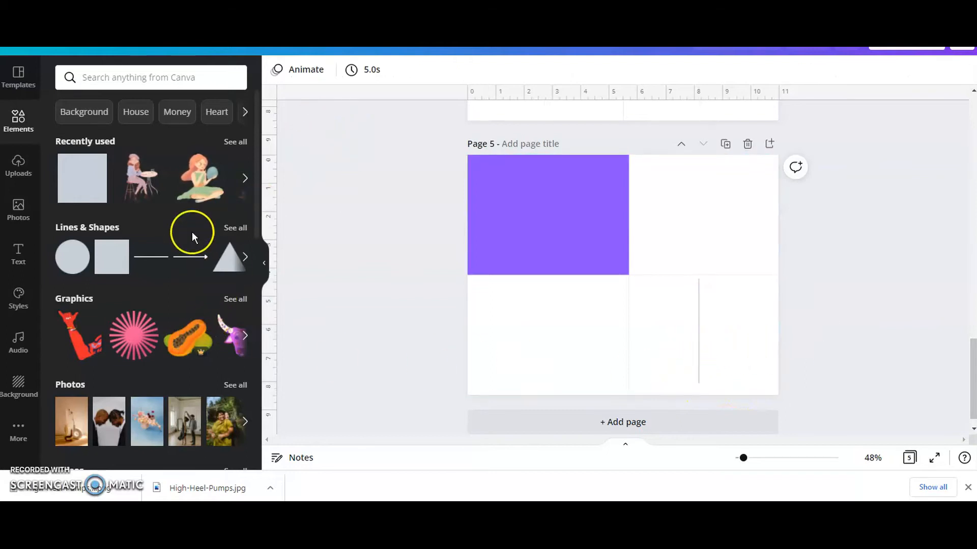
Add a short horizontal line in the right half of the lower-right quadrant and set its weight to 1.
click(153, 266)
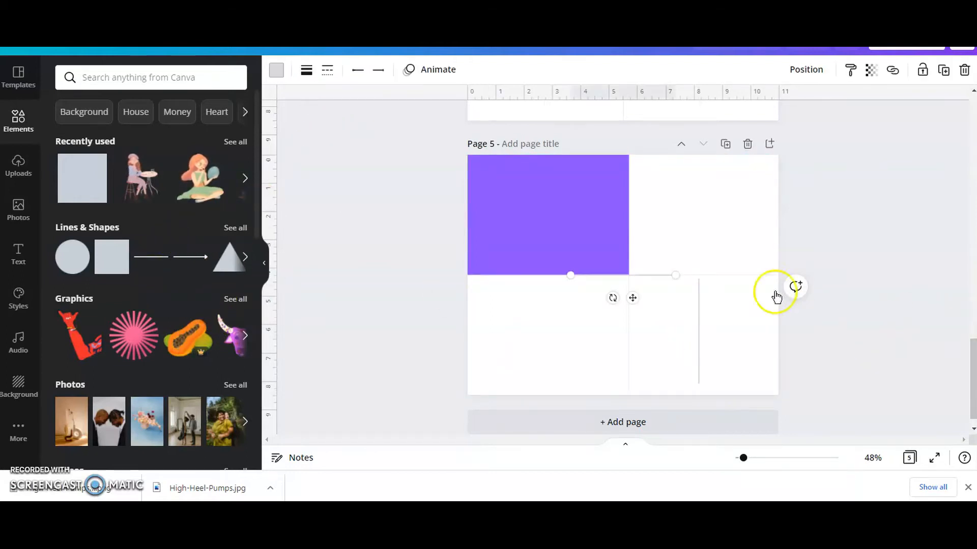
drag(649, 277, 767, 321)
drag(691, 318, 708, 320)
drag(794, 318, 769, 319)
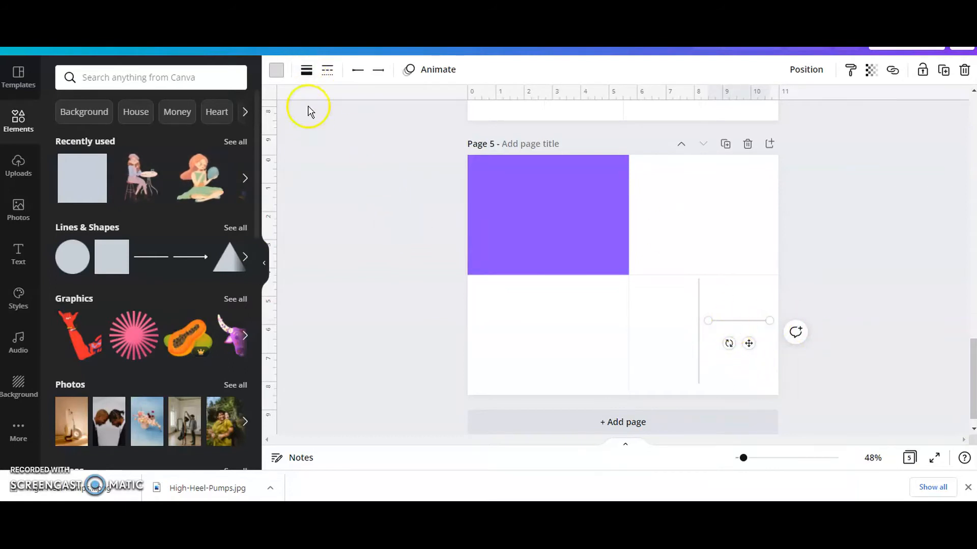
click(306, 70)
drag(380, 110, 364, 111)
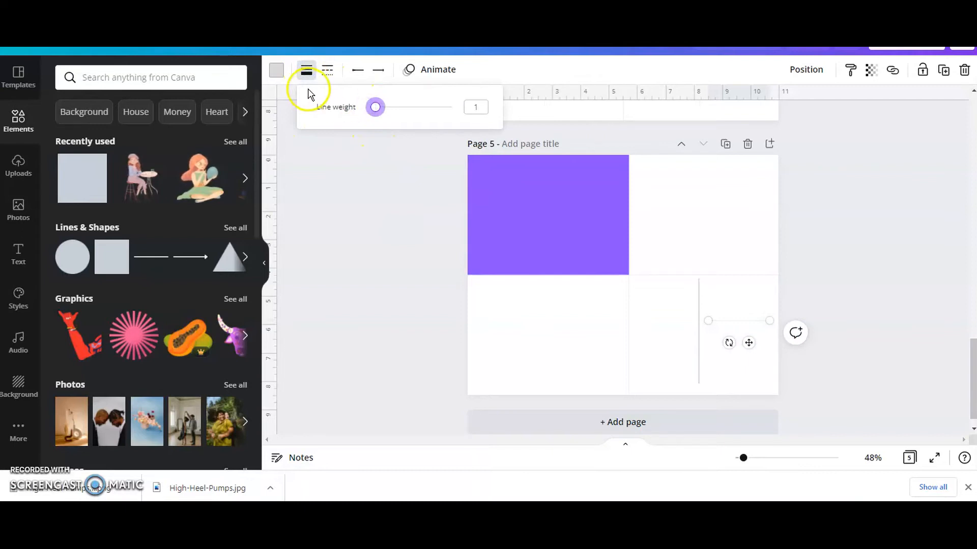
click(893, 298)
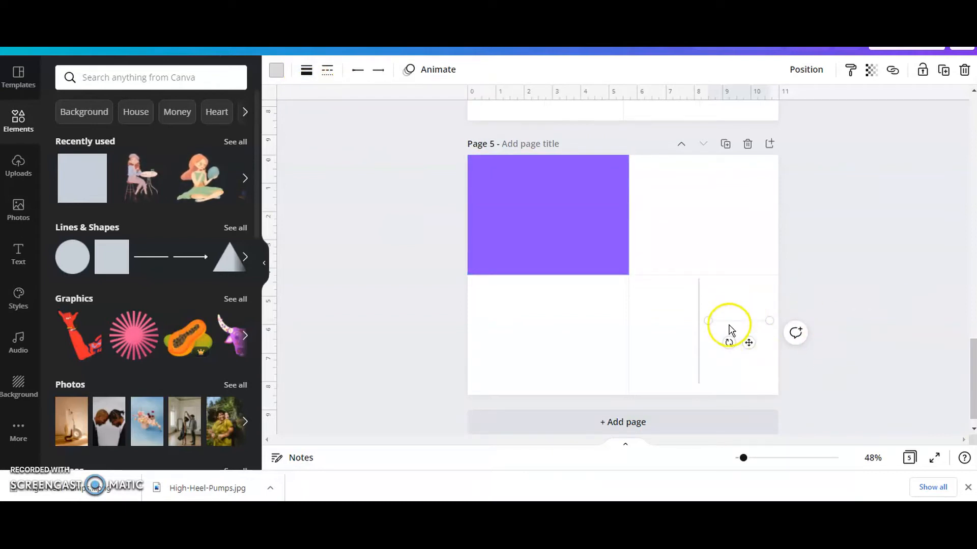
Duplicate the short horizontal line to make a stack of four evenly spaced writing lines in the lower-right quadrant.
click(945, 71)
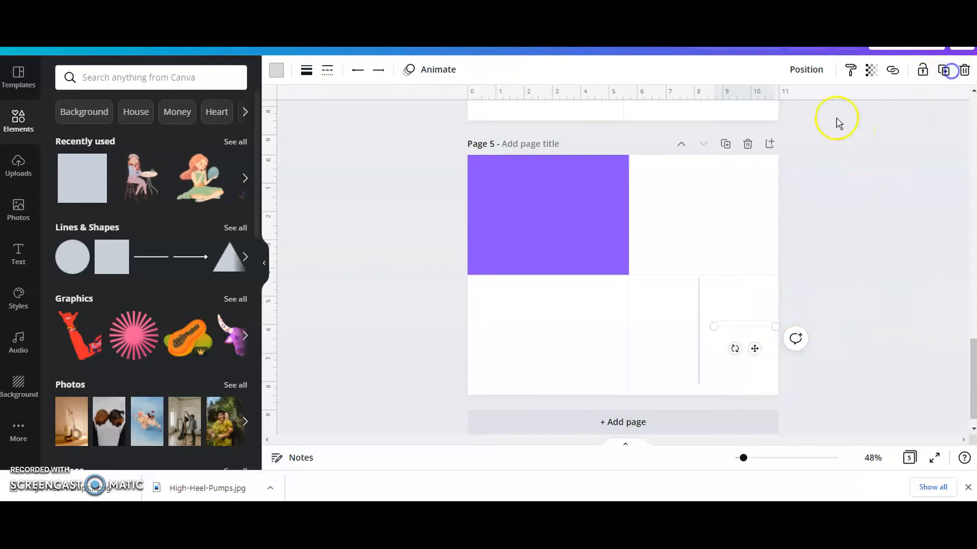
drag(748, 329, 744, 338)
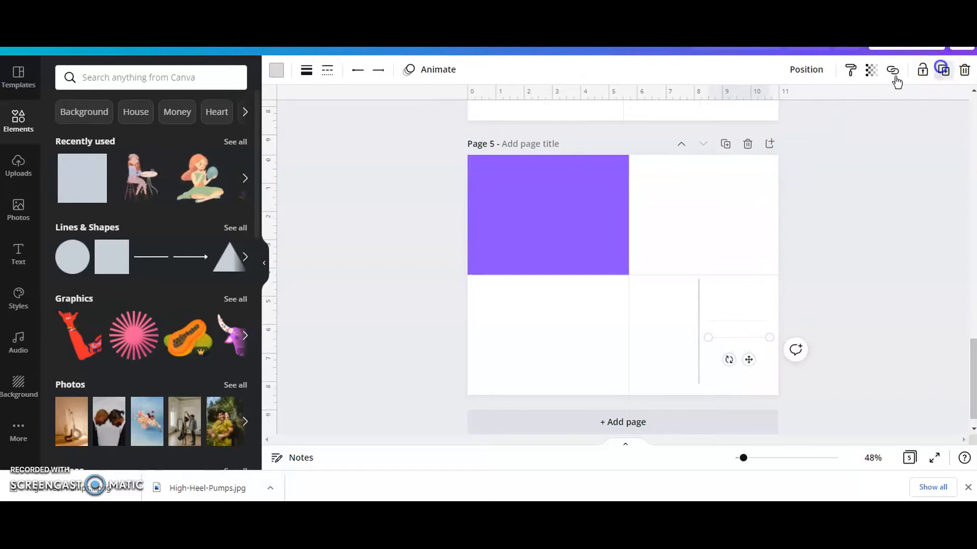
click(860, 320)
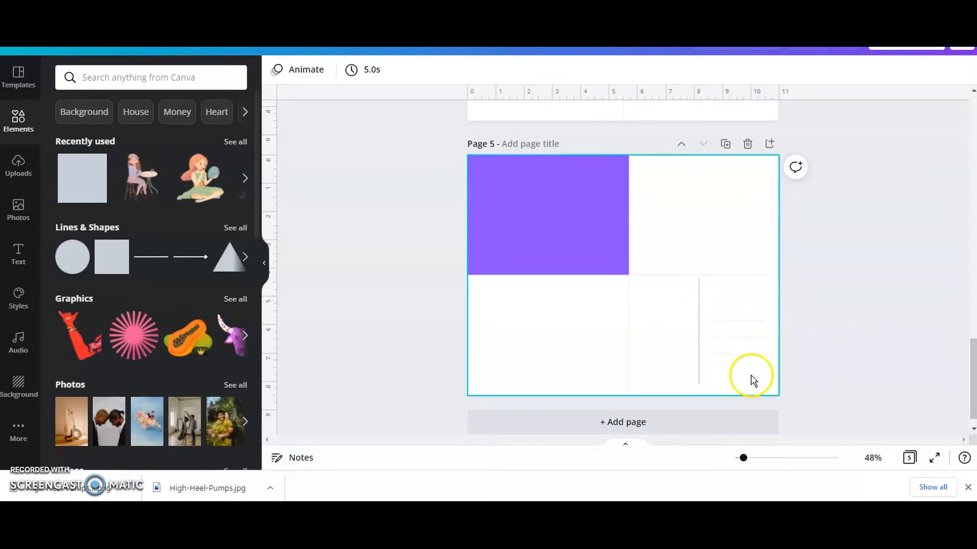
click(752, 359)
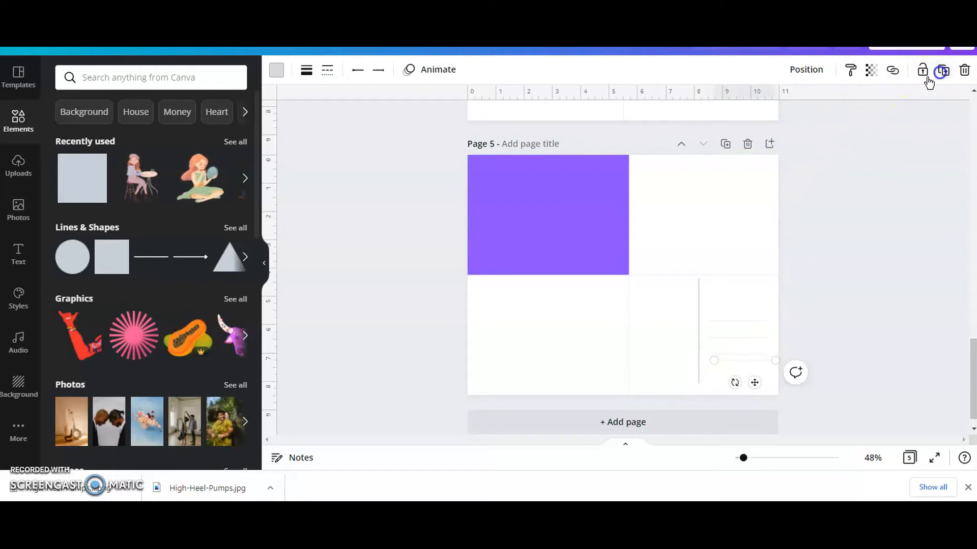
mouse_move(743, 363)
mouse_down()
mouse_move(742, 372)
mouse_move(739, 363)
mouse_up()
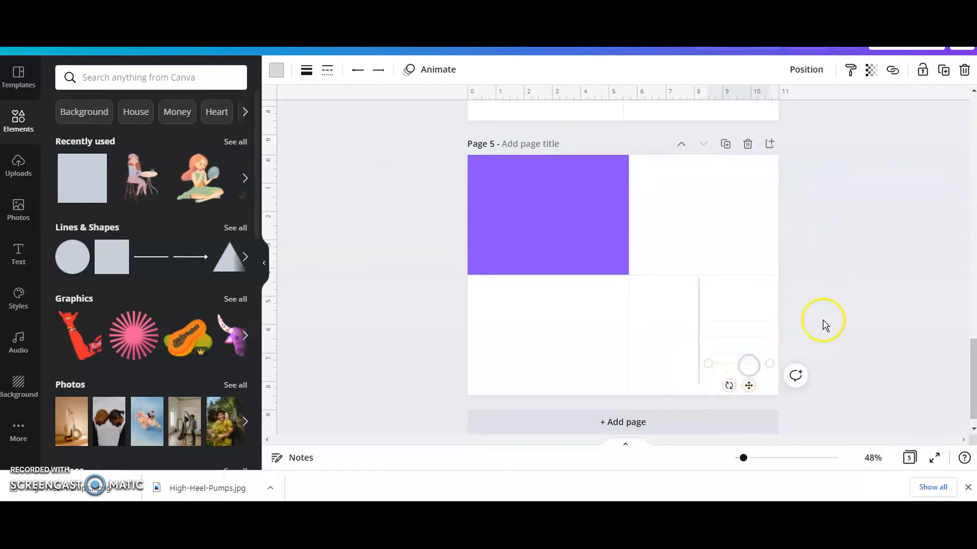
drag(739, 360, 738, 365)
click(757, 290)
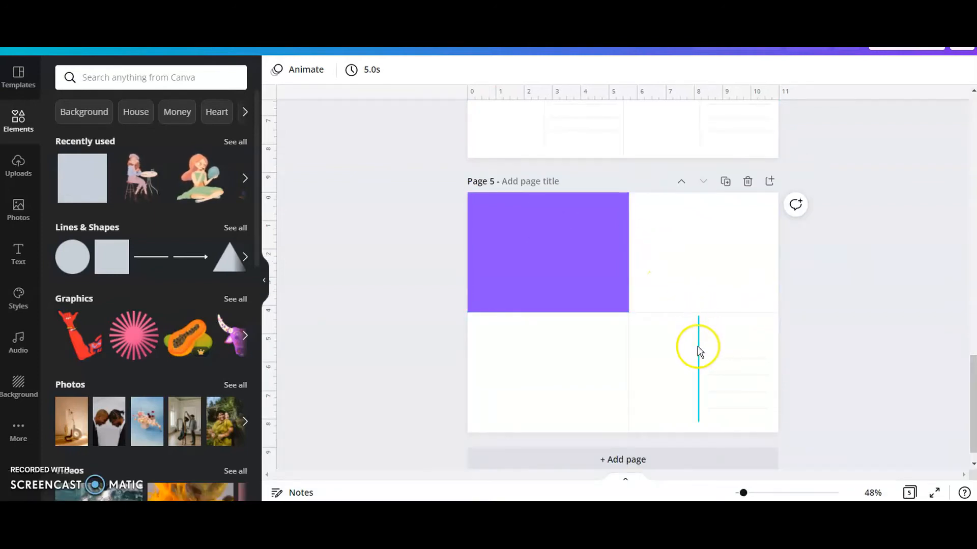
Set the weight of the lower-right quadrant's vertical line to 1.
click(698, 350)
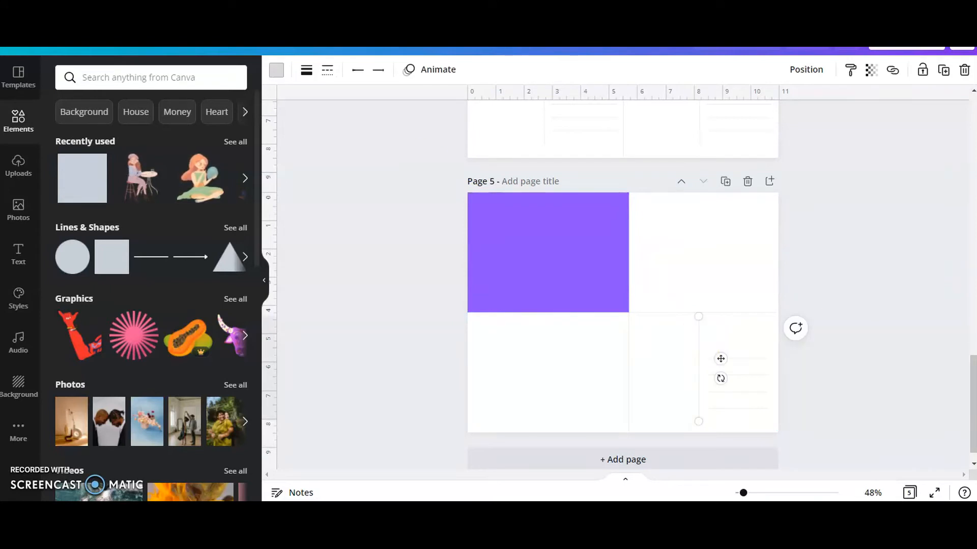
click(306, 70)
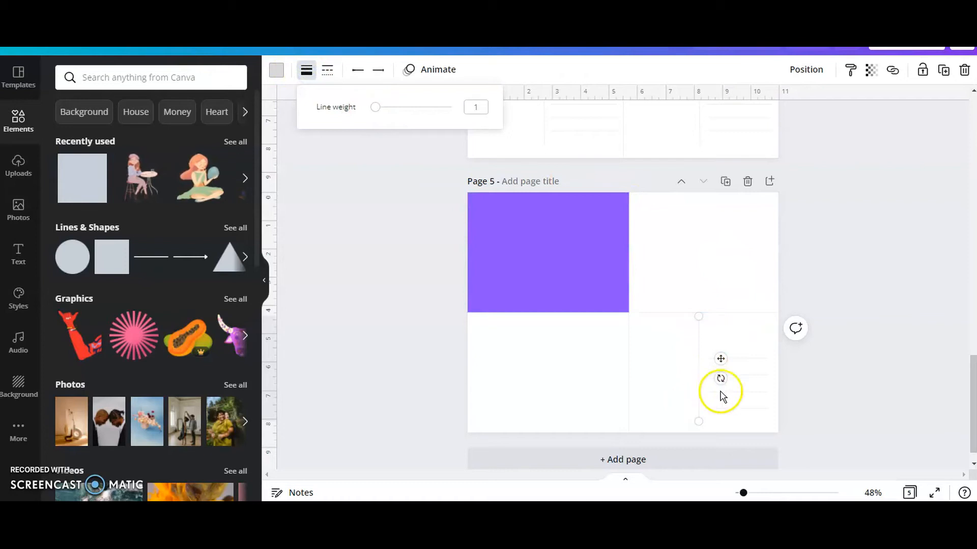
click(818, 400)
Move the lower-right quadrant's vertical line slightly down and shorten its upper end away from the horizontal divider.
click(684, 345)
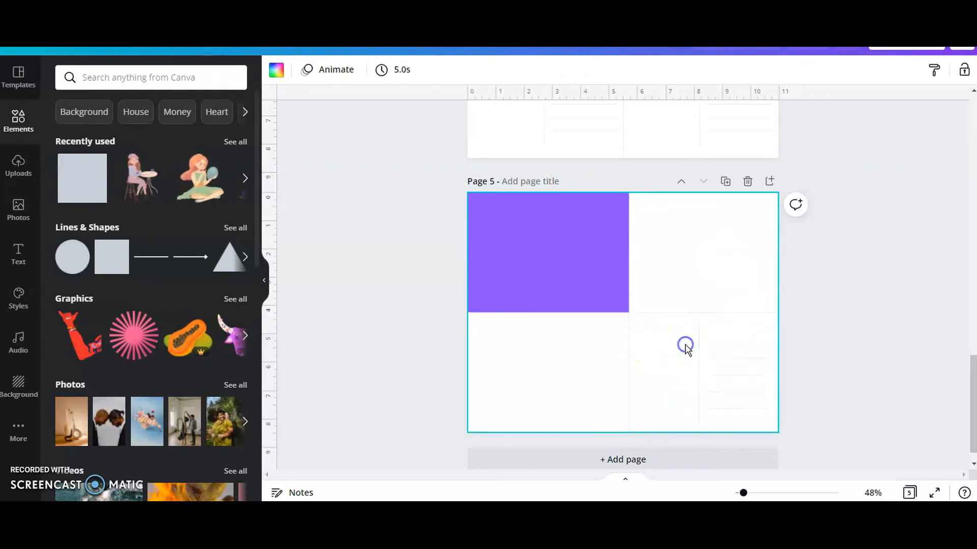
click(699, 355)
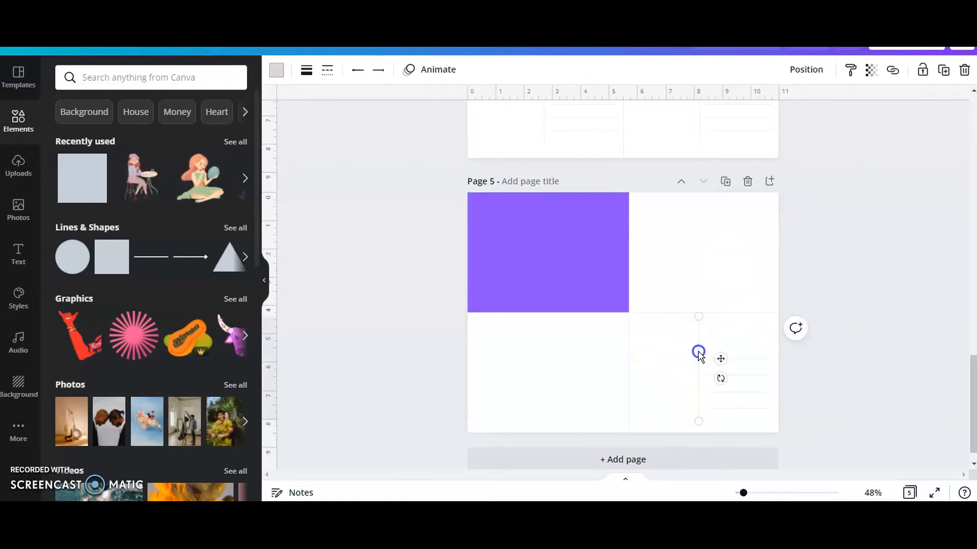
drag(699, 354, 698, 355)
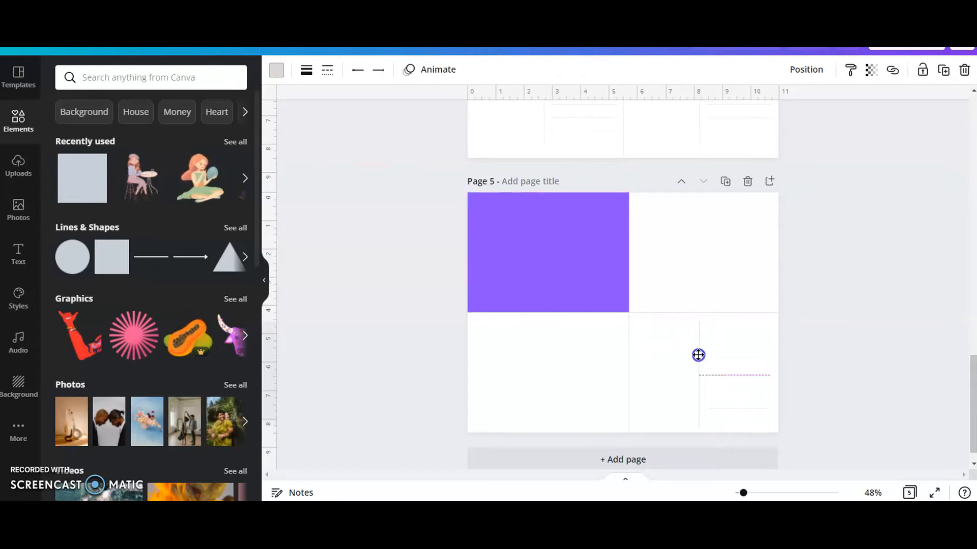
click(831, 406)
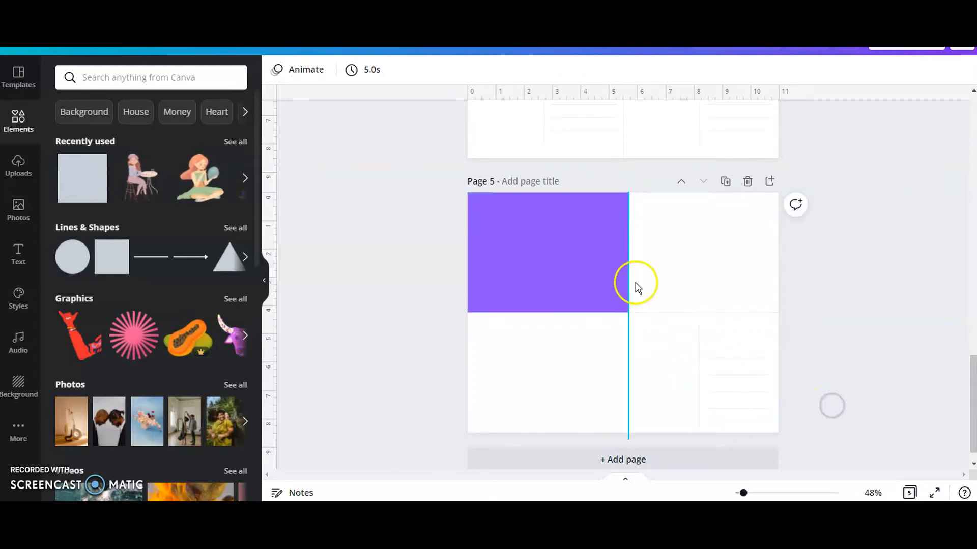
click(698, 350)
drag(700, 320, 700, 328)
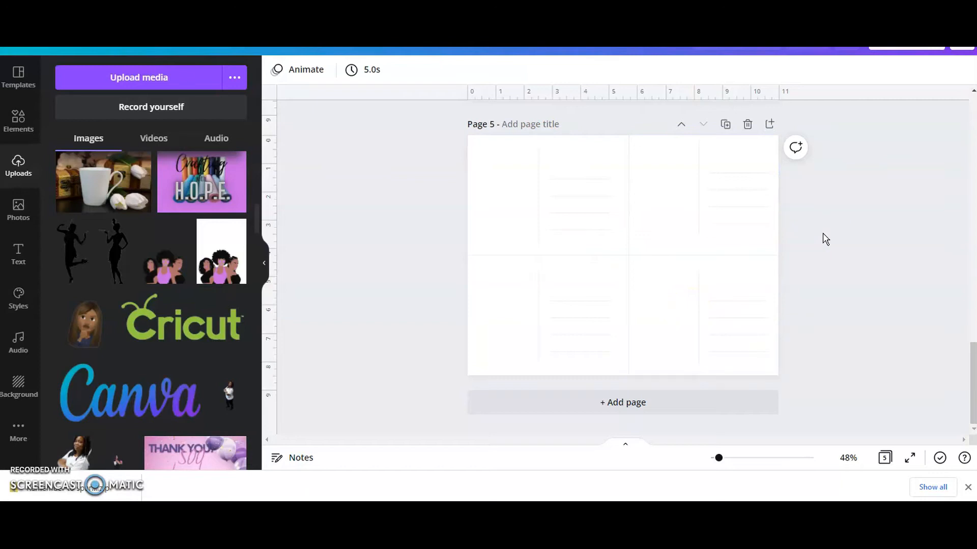
Bring up the design's download options, and extract the Remember to sparkle zip from the Downloads folder in File Explorer.
click(880, 55)
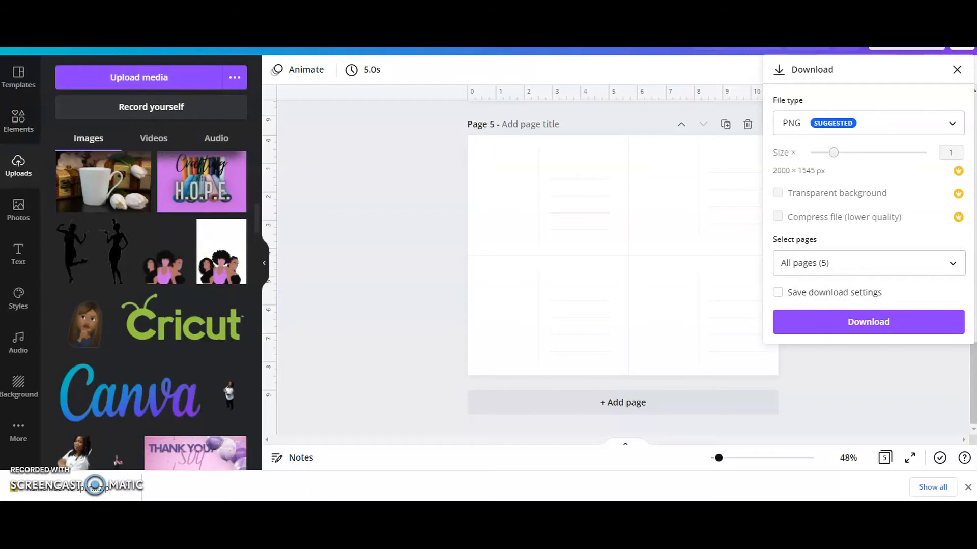
click(311, 274)
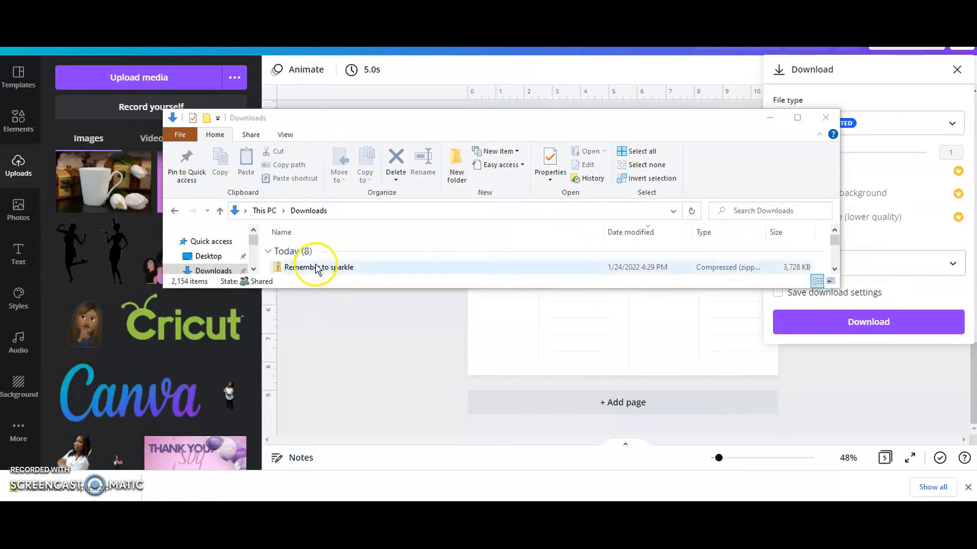
double_click(333, 267)
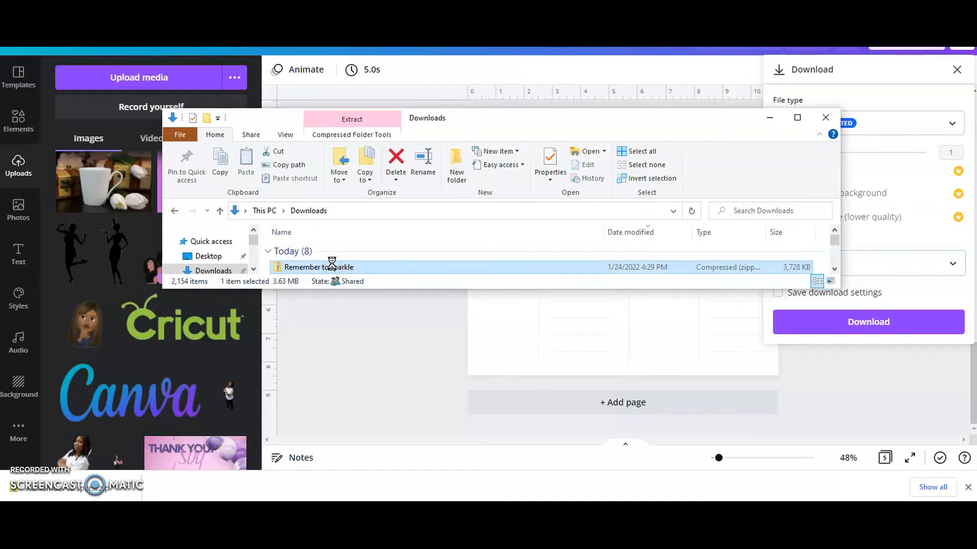
right_click(333, 266)
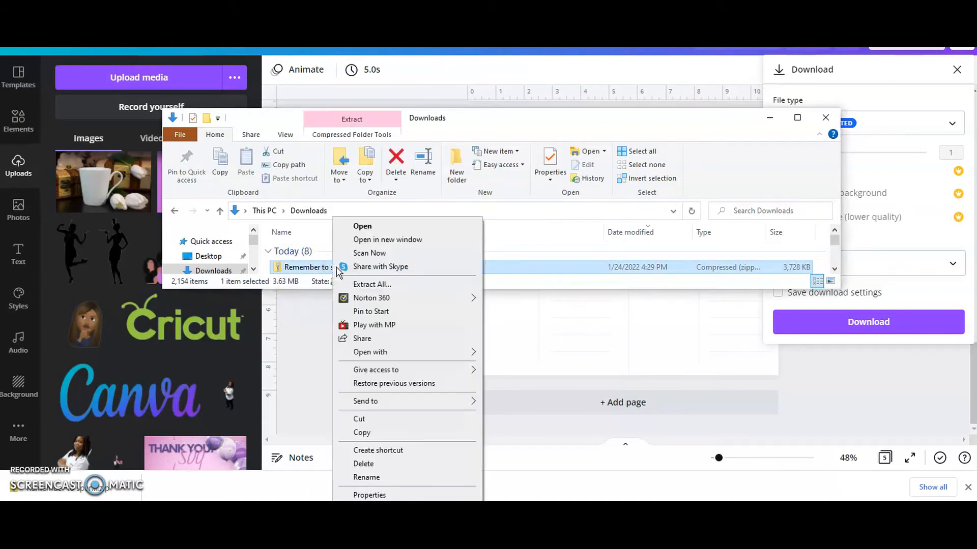
click(364, 284)
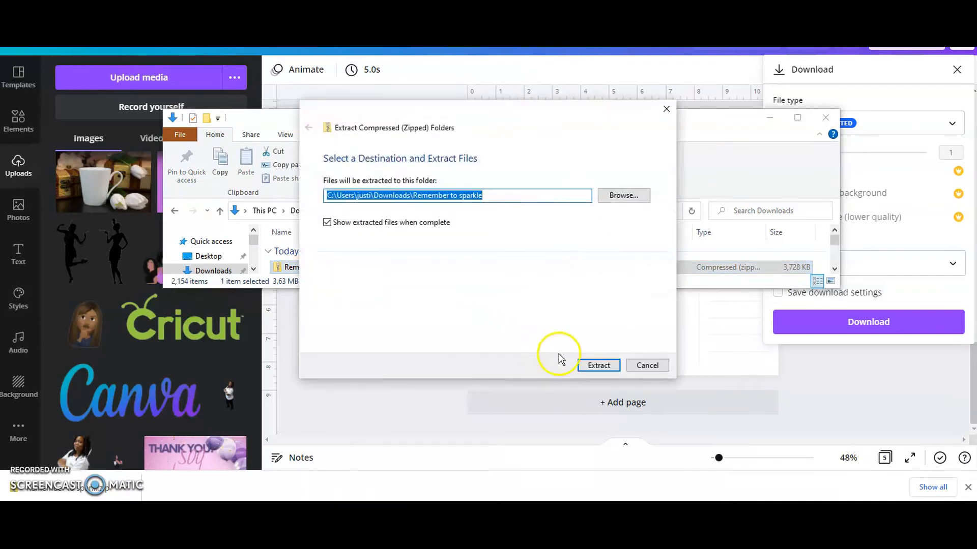
click(589, 365)
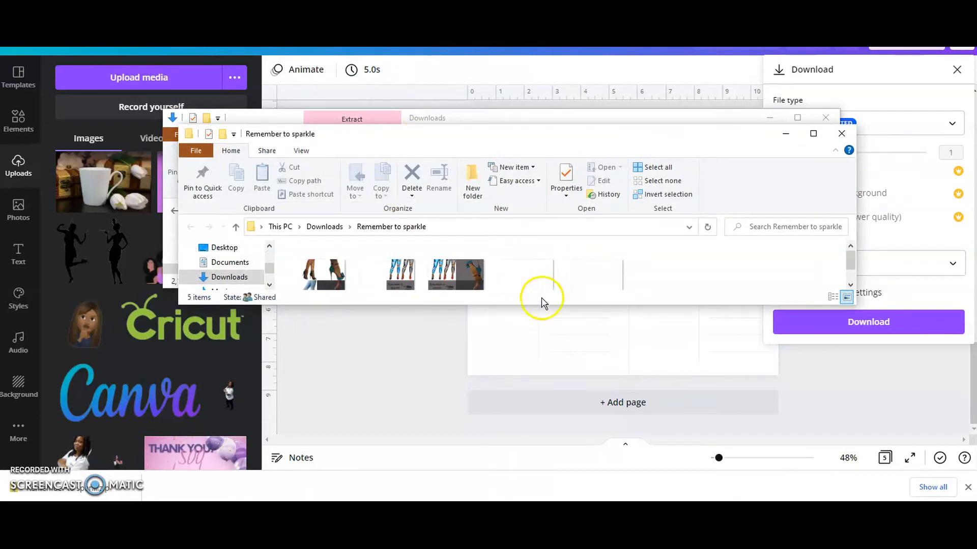
Enlarge the extracted folder's window to see all the page images, and open image 1 for printing.
drag(541, 306, 529, 356)
click(388, 264)
click(361, 284)
click(460, 276)
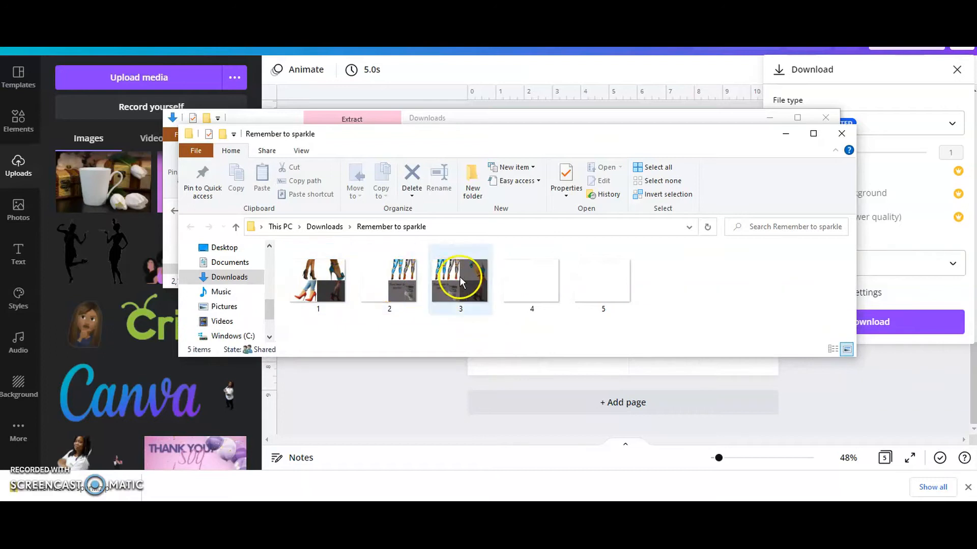
click(351, 293)
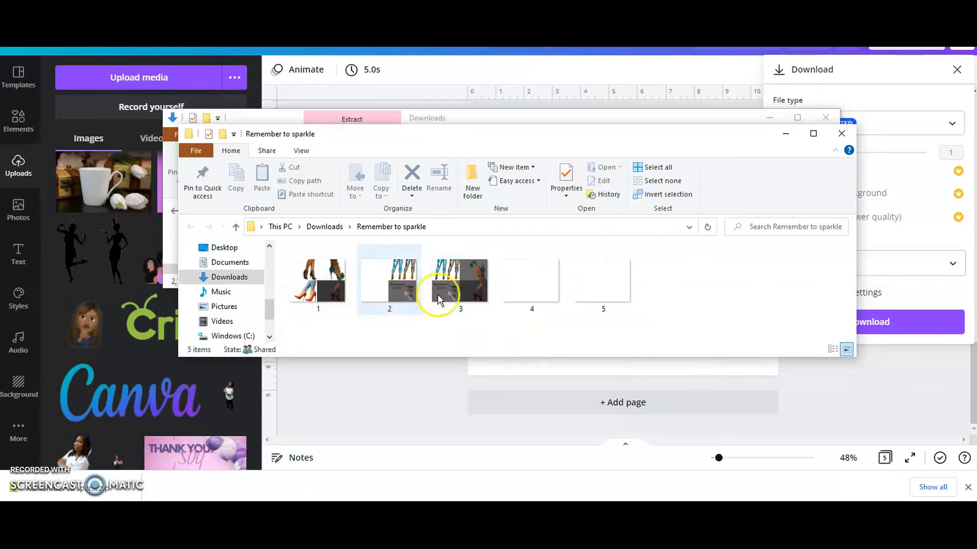
click(327, 293)
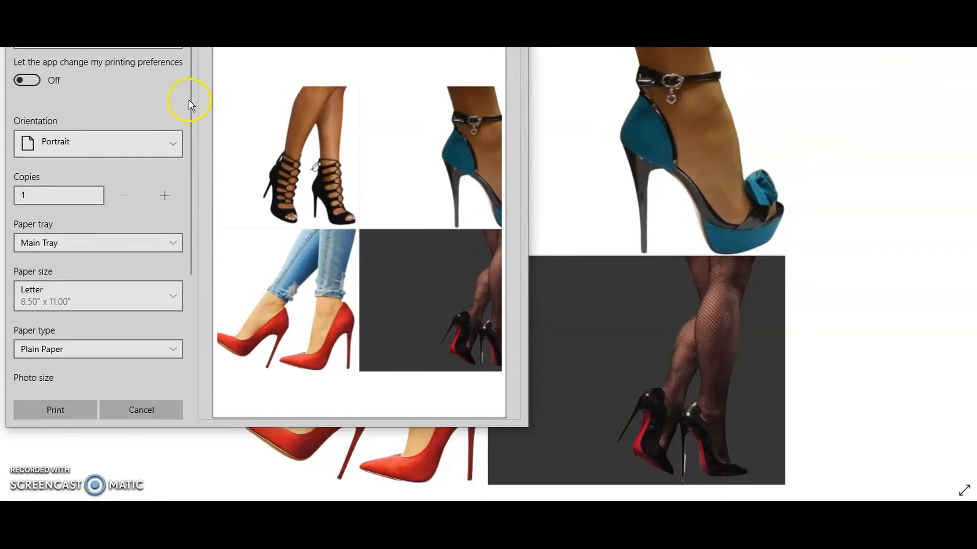
In the printer's additional settings for image 1, set the paper type to HP Matte Presentation Paper and turn on borderless printing.
scroll(190, 98, down, 3)
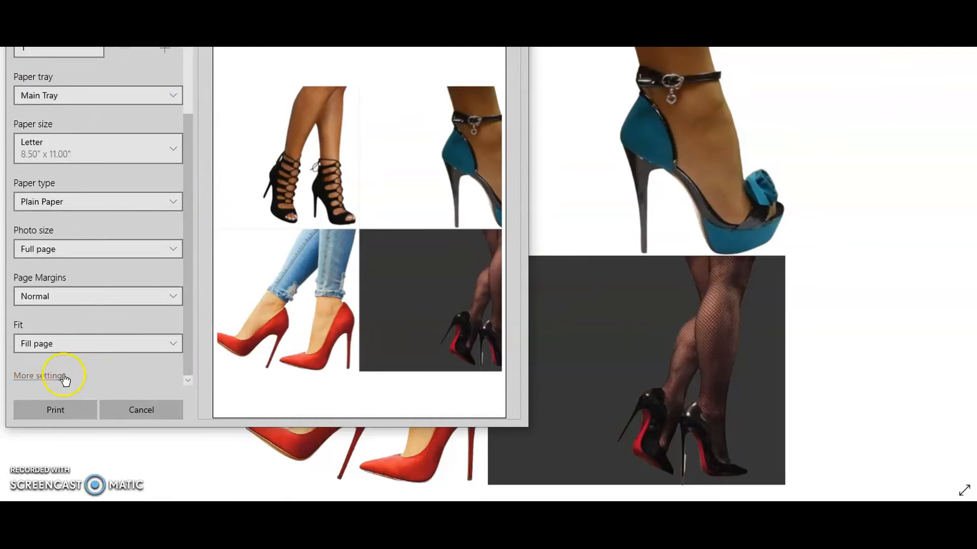
click(45, 377)
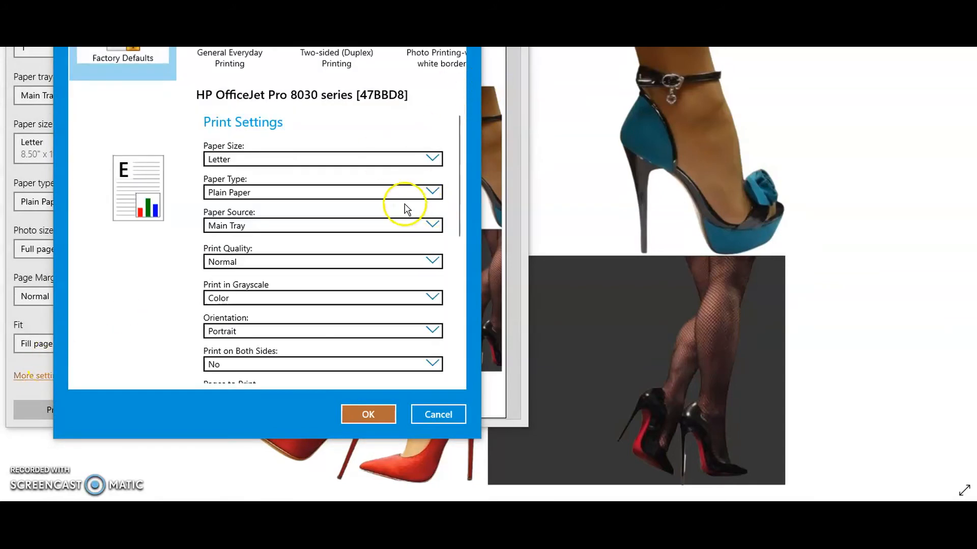
click(406, 200)
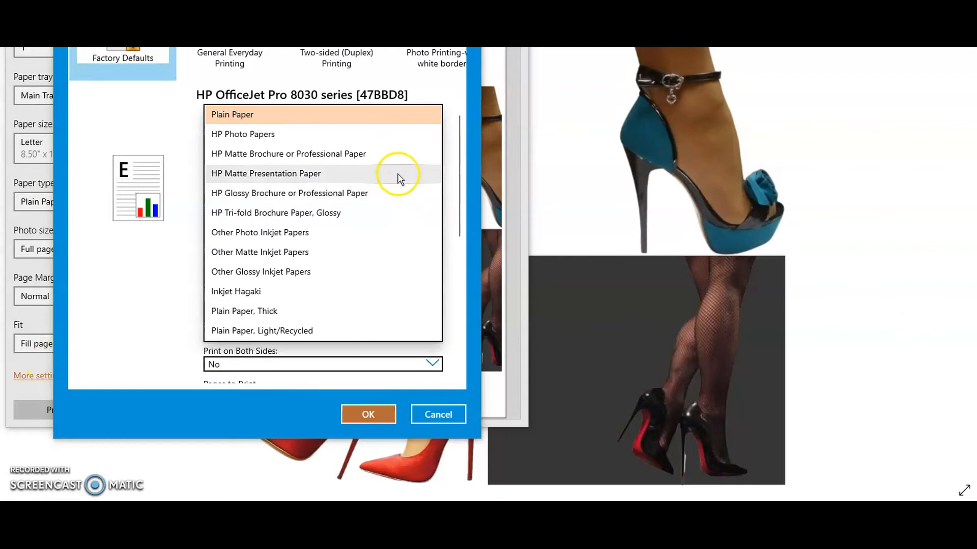
click(398, 174)
drag(458, 153, 475, 314)
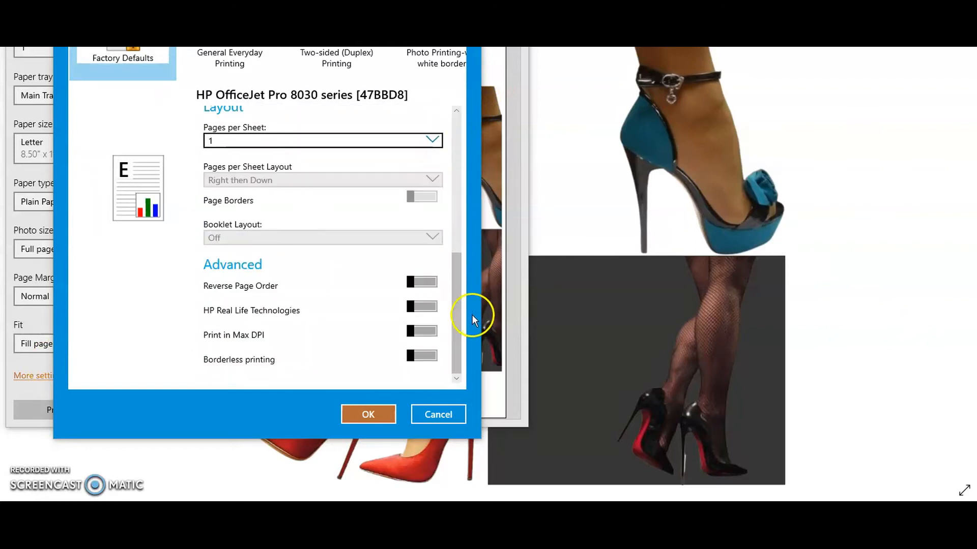
click(378, 412)
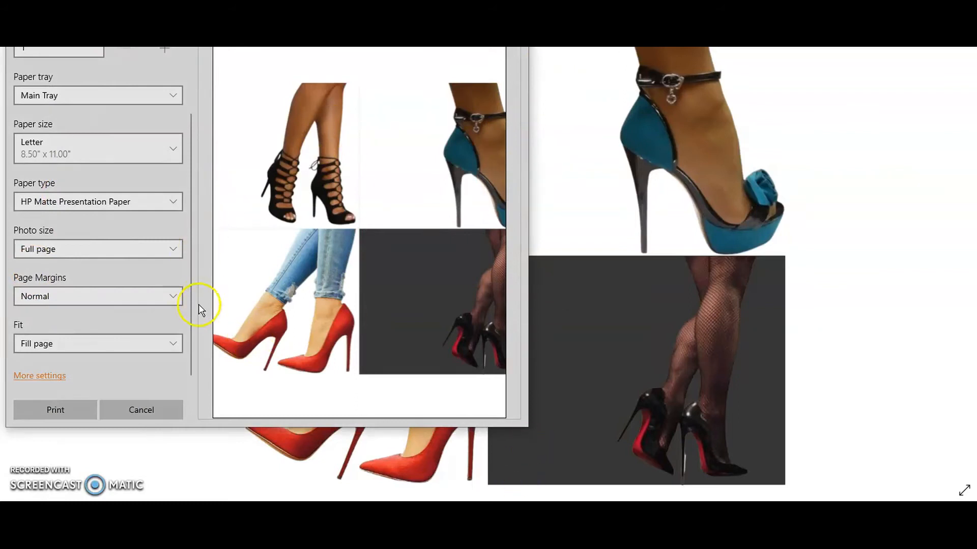
Set the print orientation to Landscape and print the page with the four high heel images.
scroll(190, 264, up, 3)
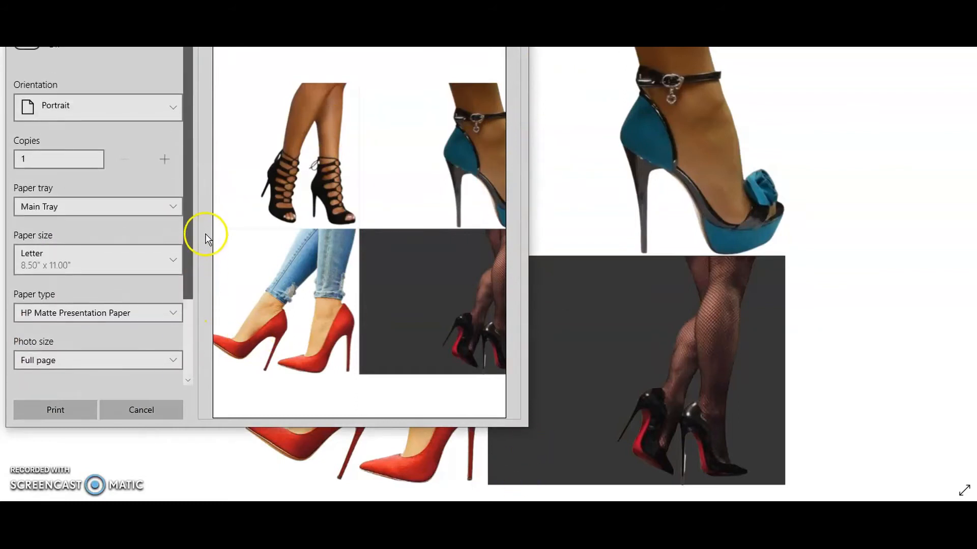
click(175, 114)
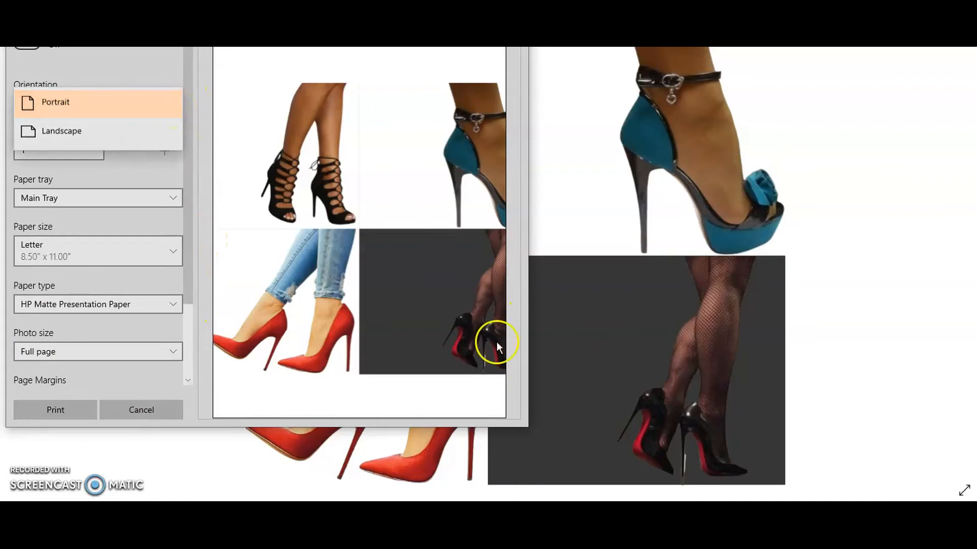
click(117, 143)
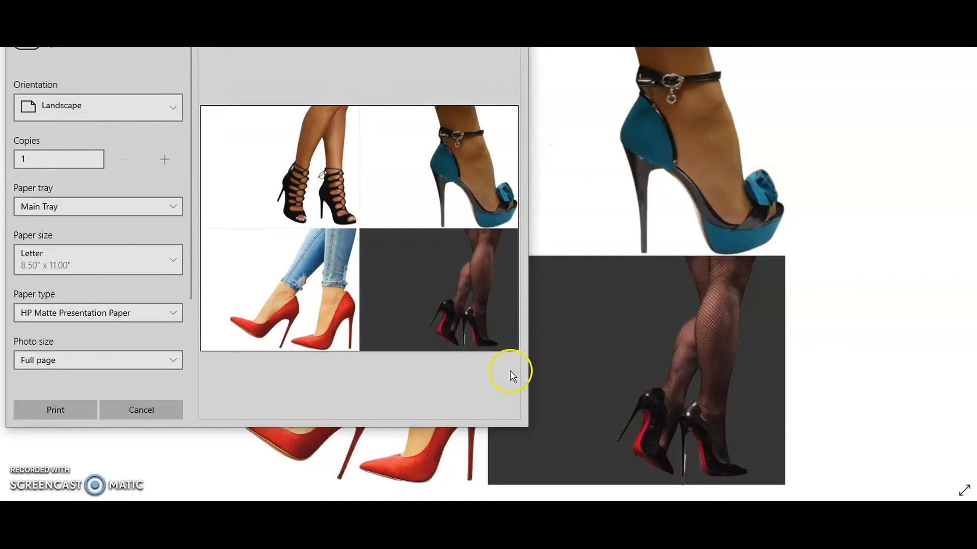
click(61, 417)
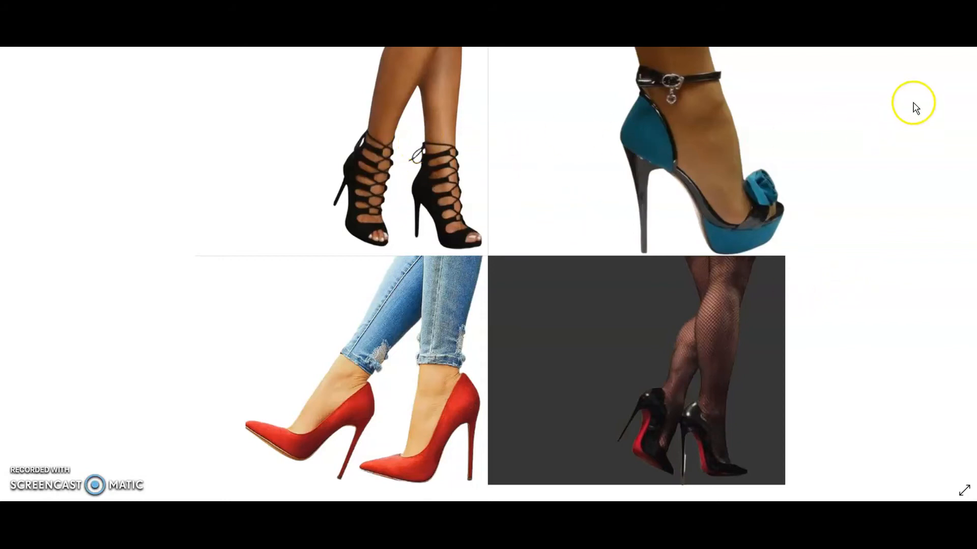
Go to the next page image, with the Remember to sparkle quadrant, and open its print dialog.
mouse_move(951, 301)
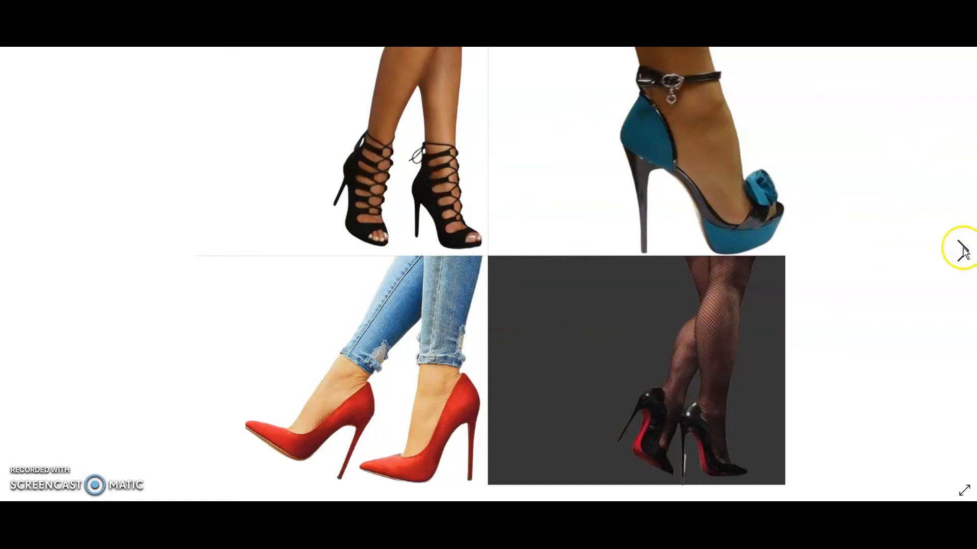
click(962, 250)
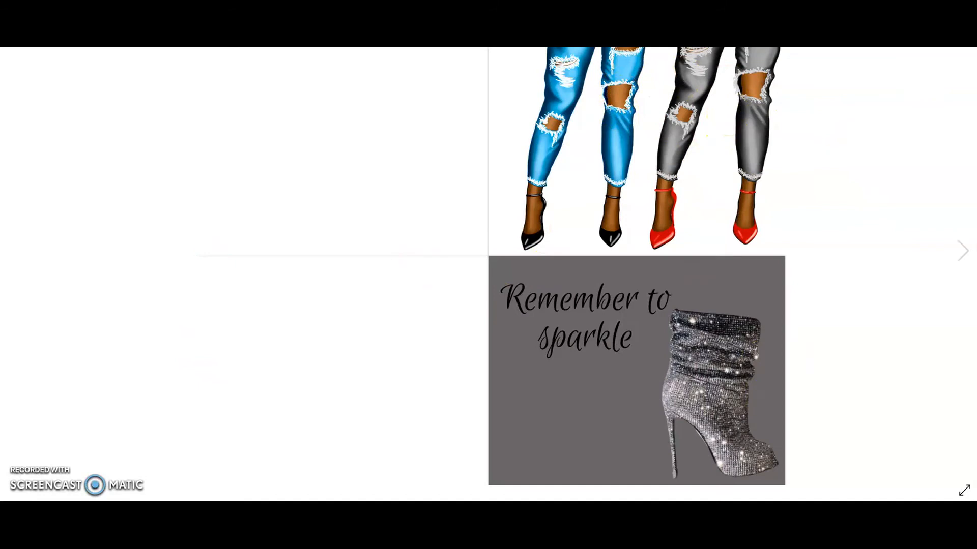
key(ctrl+p)
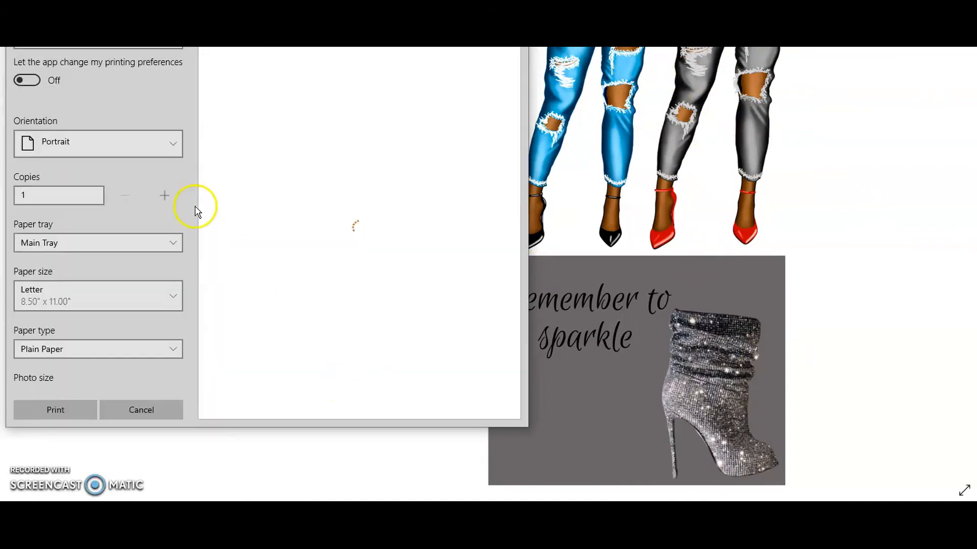
In the printer's additional settings for the Remember to sparkle page, choose HP Matte Presentation Paper and enable borderless printing.
drag(189, 145, 207, 286)
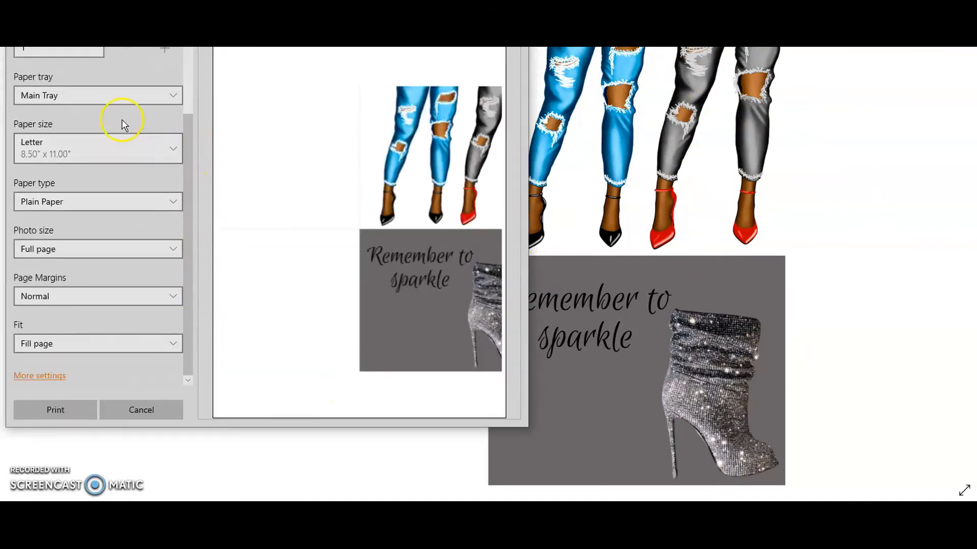
click(27, 376)
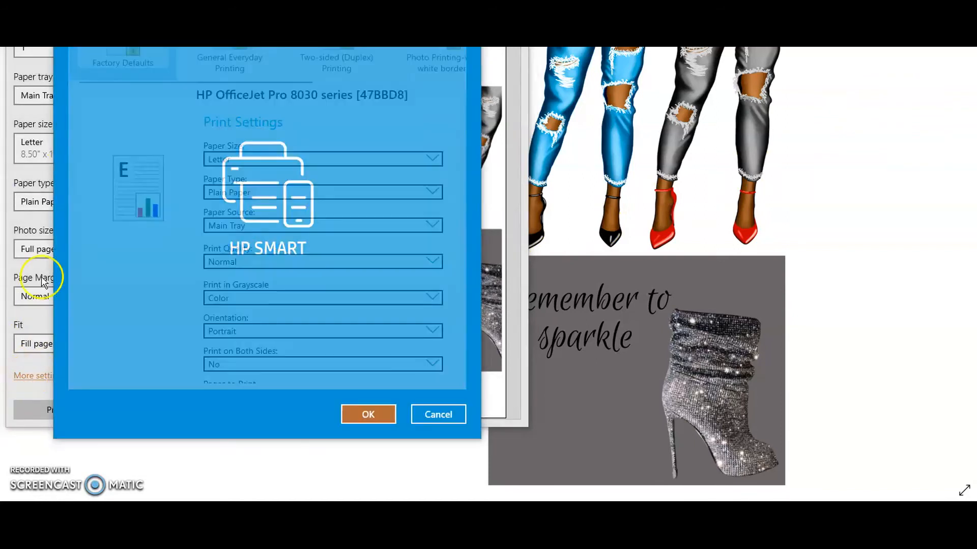
click(380, 191)
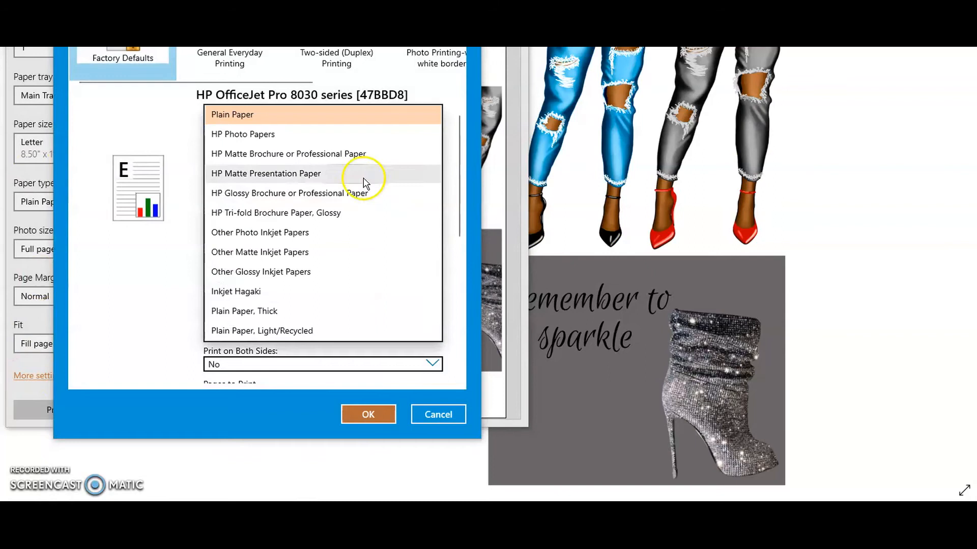
click(313, 174)
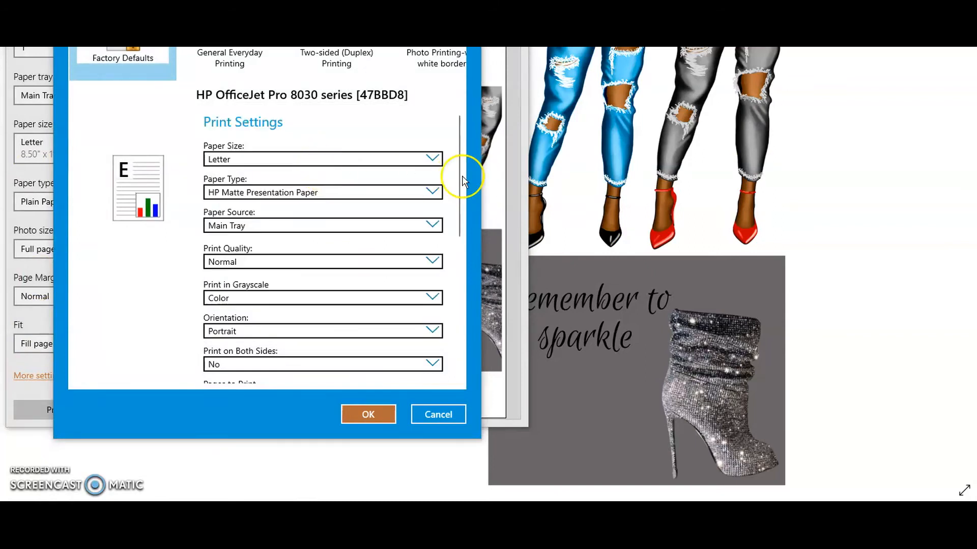
drag(458, 181, 471, 322)
click(427, 356)
click(366, 414)
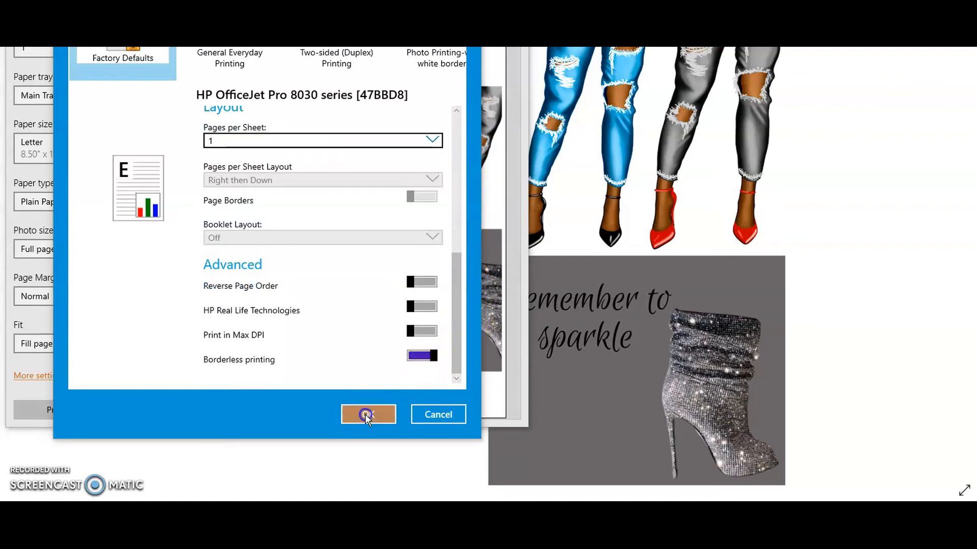